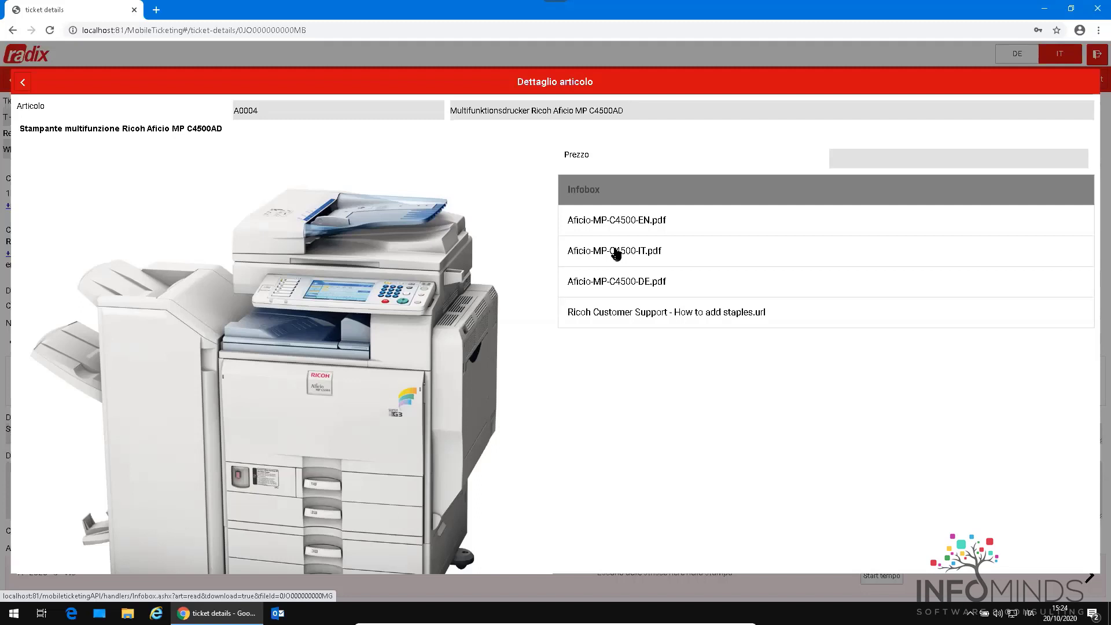
Step: Download the Italian brochure Aficio-MP-C4500-IT.pdf from the article's Infobox, view its contents, and close it
left_click(616, 253)
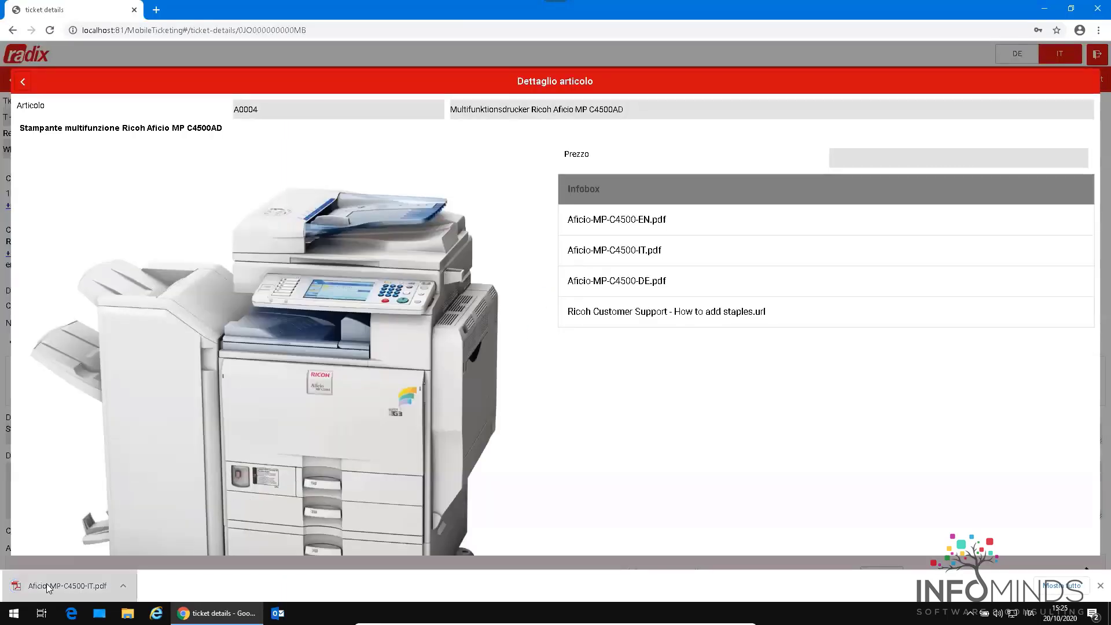
left_click(48, 588)
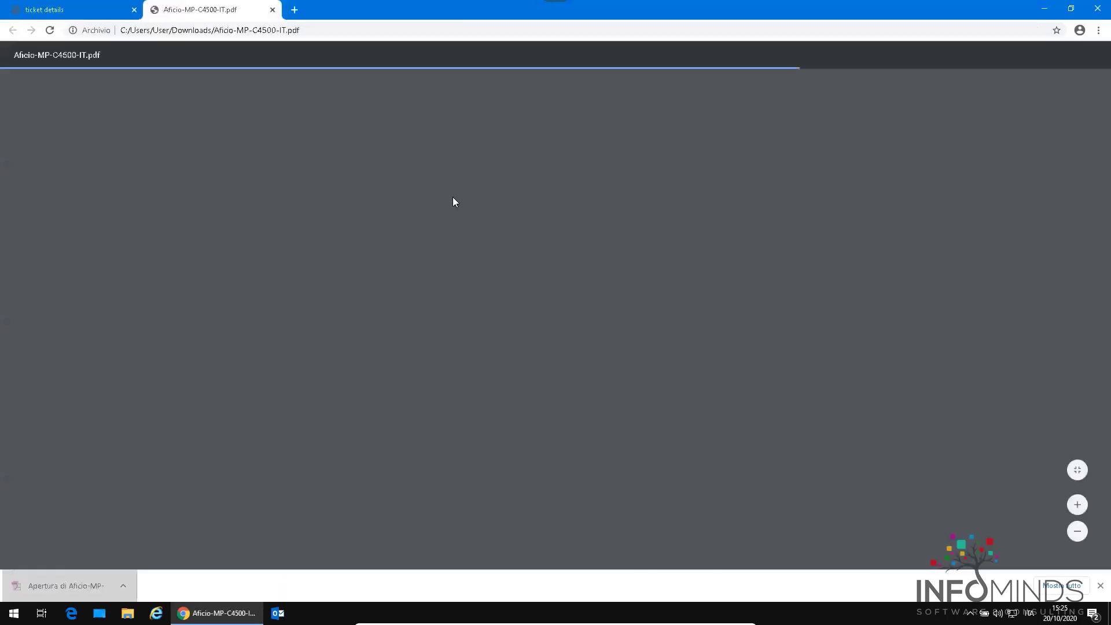
scroll(463, 257, "down", 15)
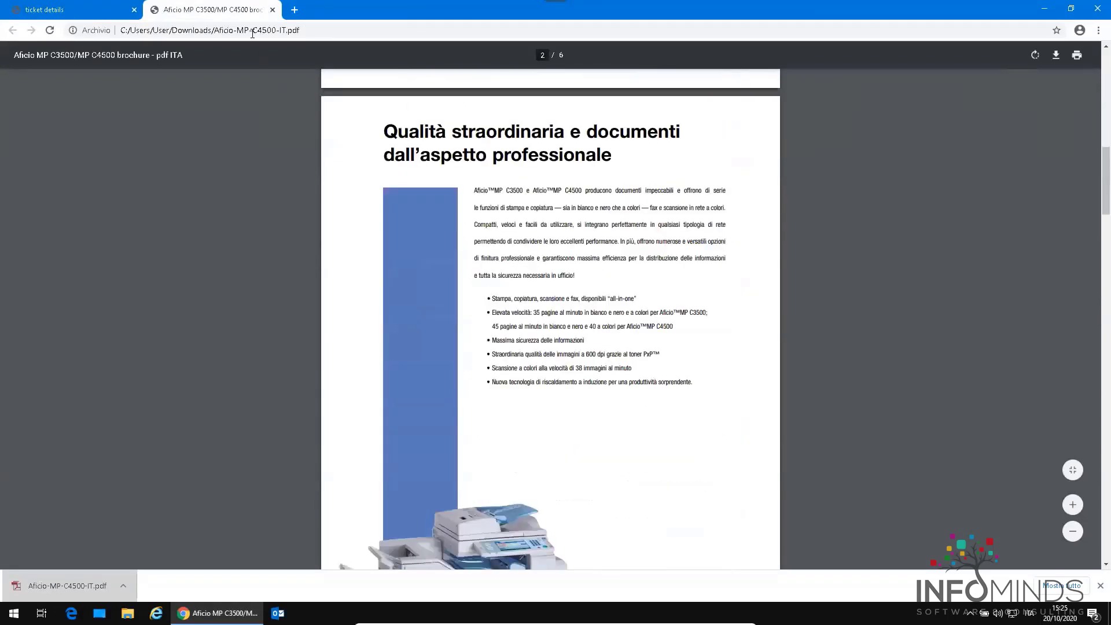
left_click(272, 9)
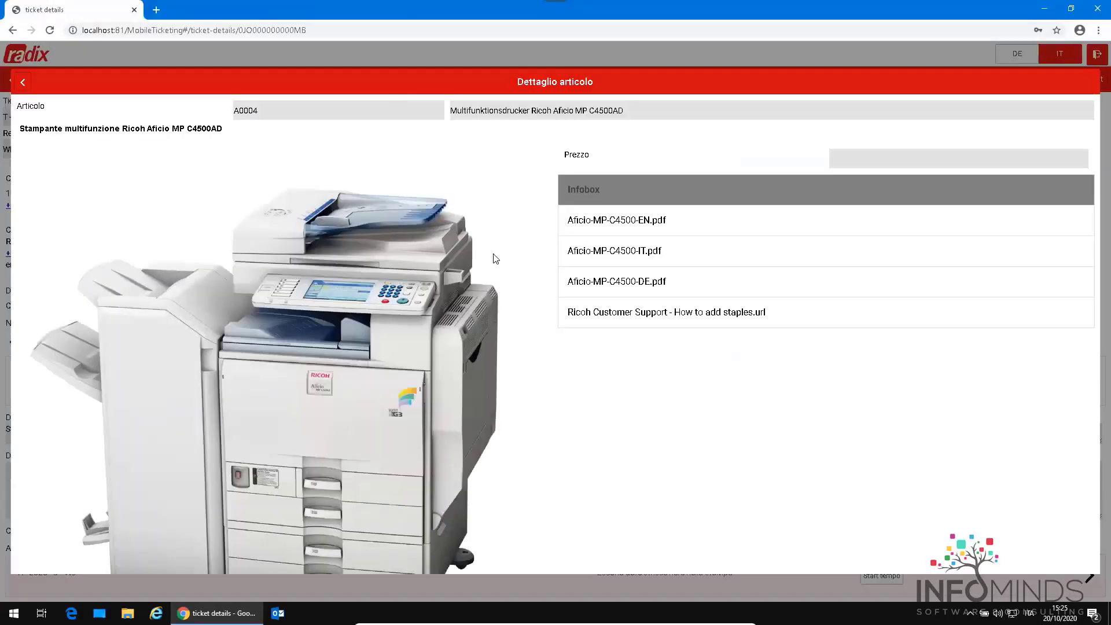
Step: Keep and open the Infobox link "Ricoh Customer Support - How to add staples.url", view the video page, and close it
left_click(629, 313)
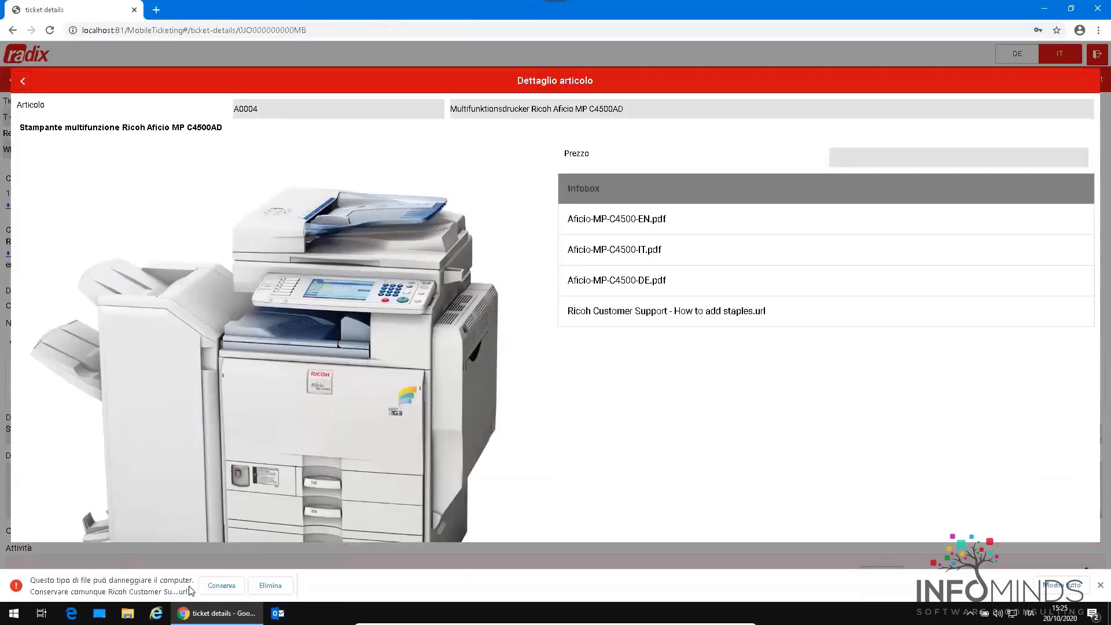
left_click(212, 586)
left_click(102, 578)
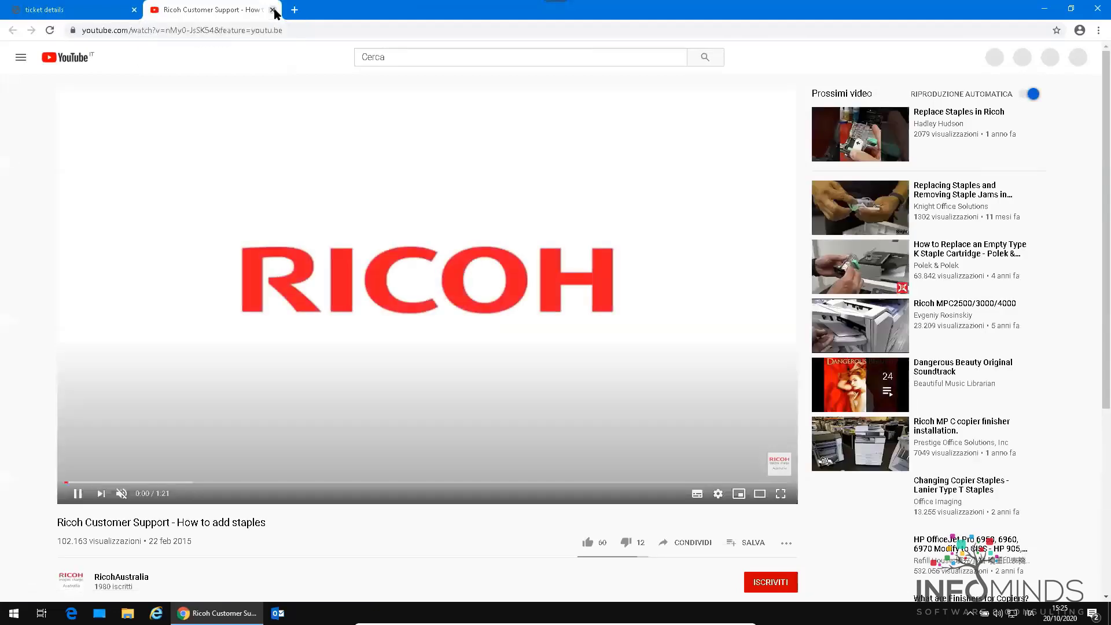
left_click(272, 9)
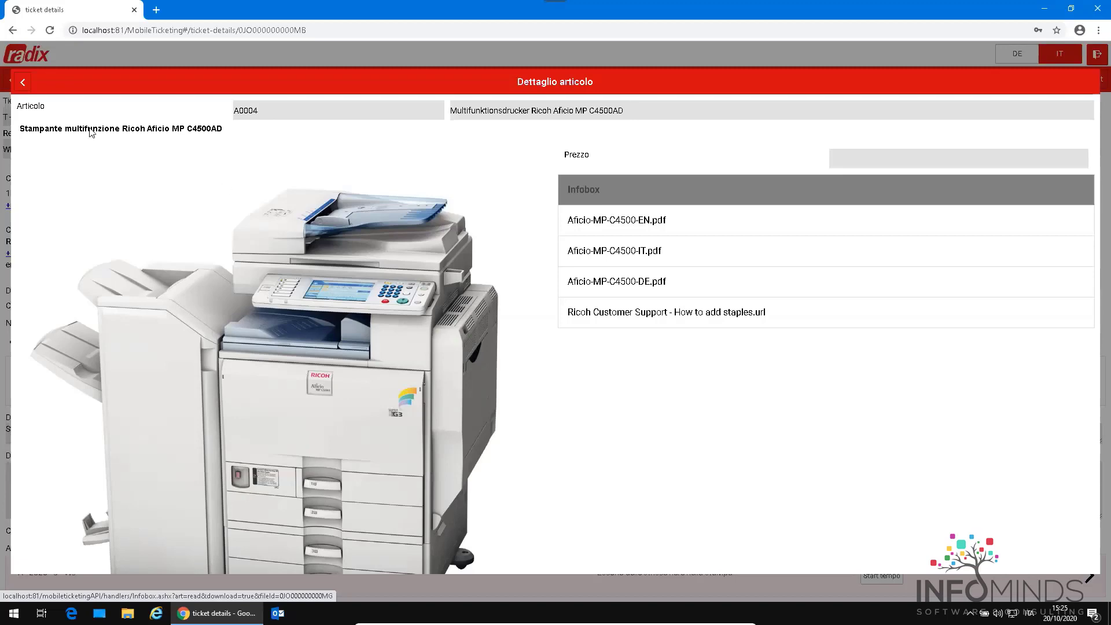
Step: Return to the details of ticket T-2020-3 and open activity A-2020-3 at its customer note
left_click(23, 83)
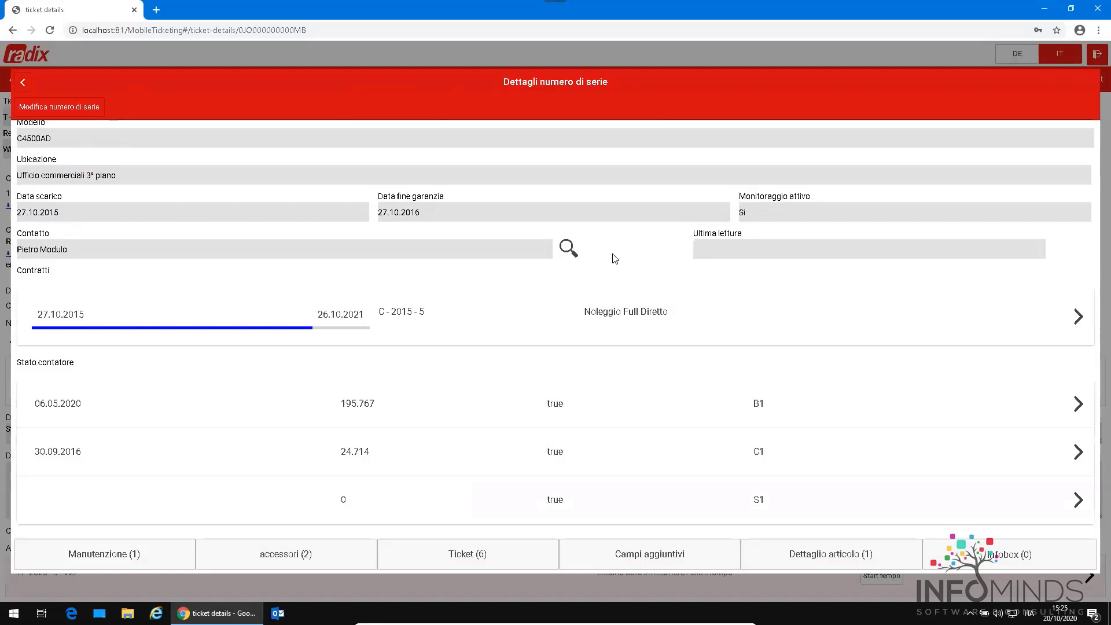
left_click(24, 84)
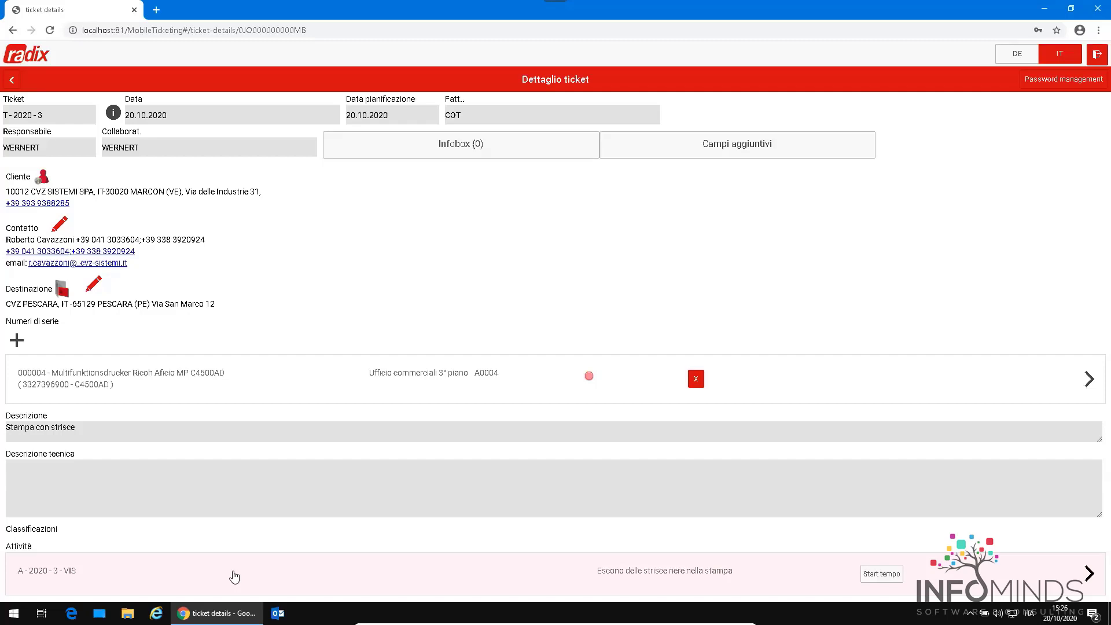
left_click(234, 577)
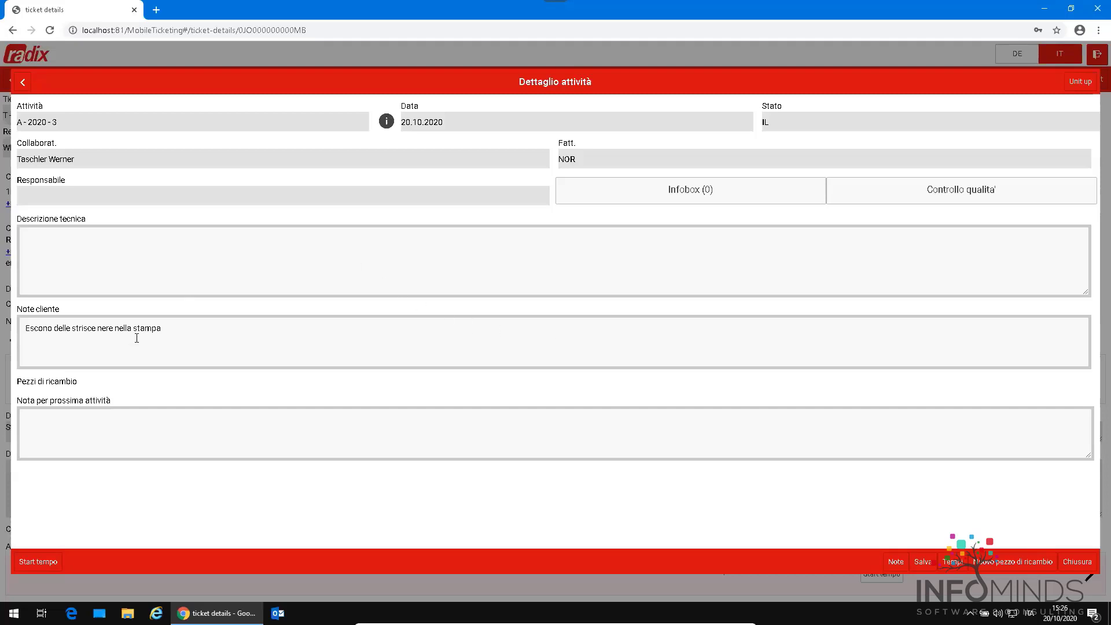
left_click(182, 339)
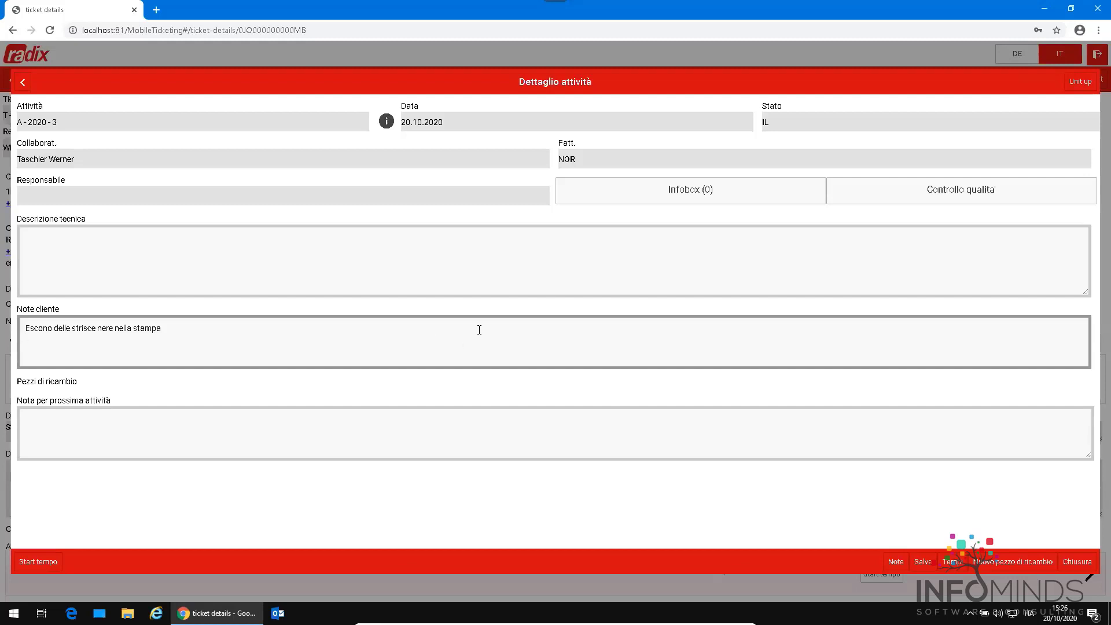
Step: Start a spare part registration, list only spare parts, and view the article details of the Fuser Xerox with serial number 003763
left_click(1022, 564)
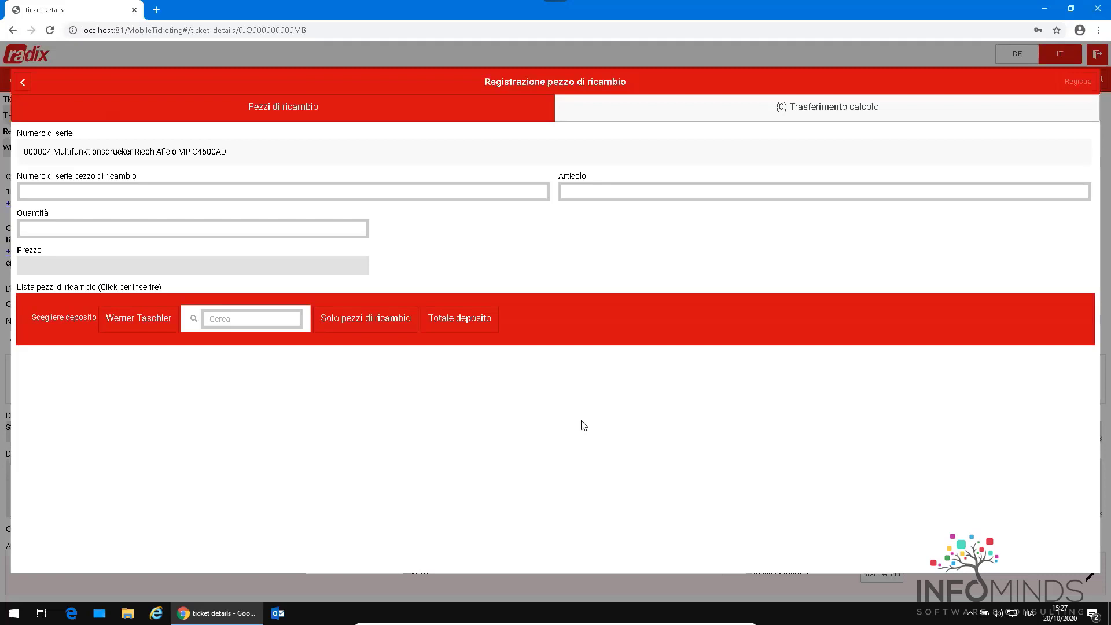
left_click(340, 325)
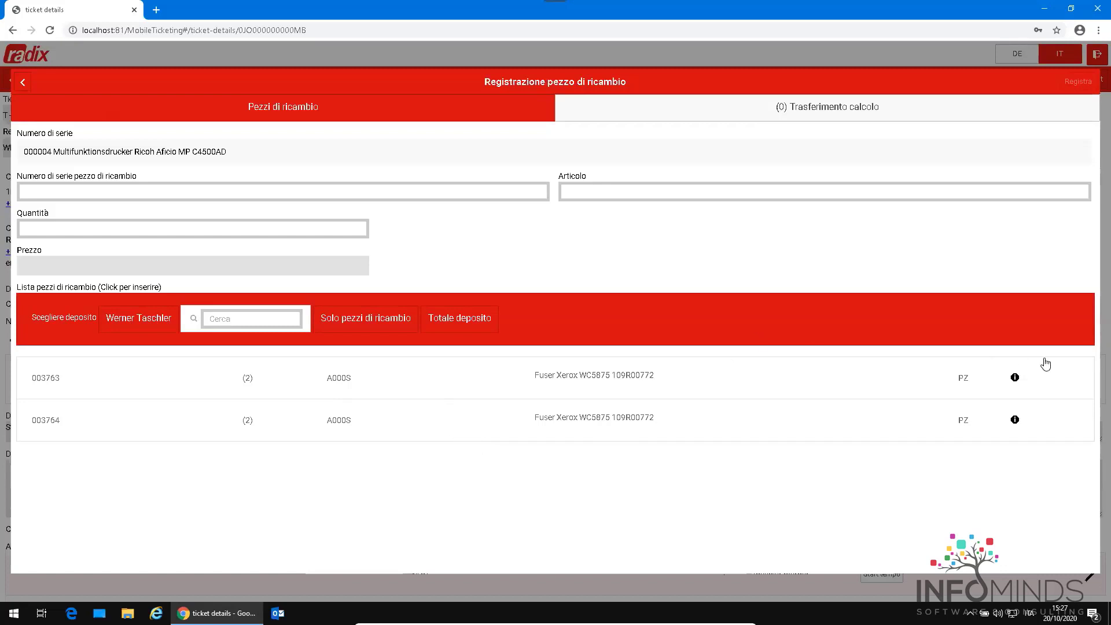
left_click(1015, 378)
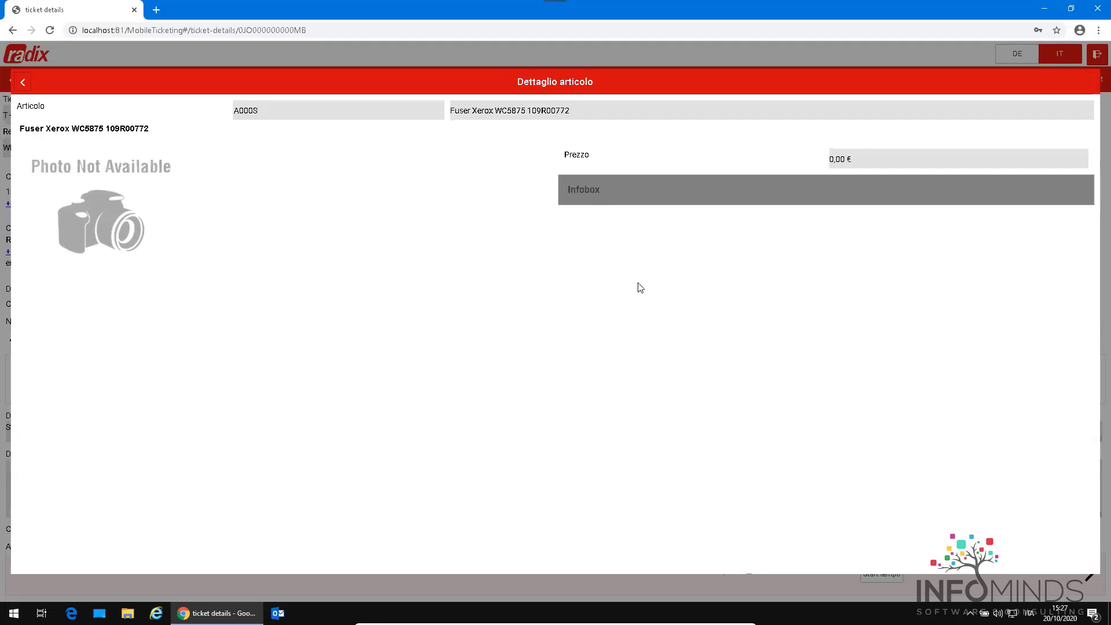
left_click(24, 84)
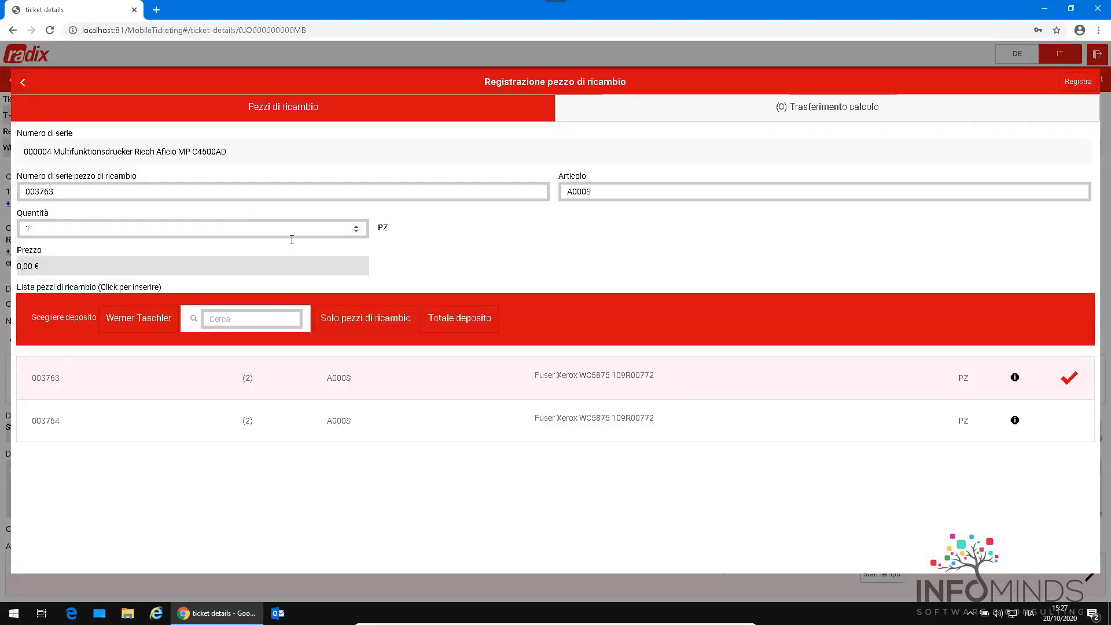
Step: List the whole depot's stock, view the Kyocera Pickup Roller's article details, and leave the spare part registration without registering anything
left_click(457, 320)
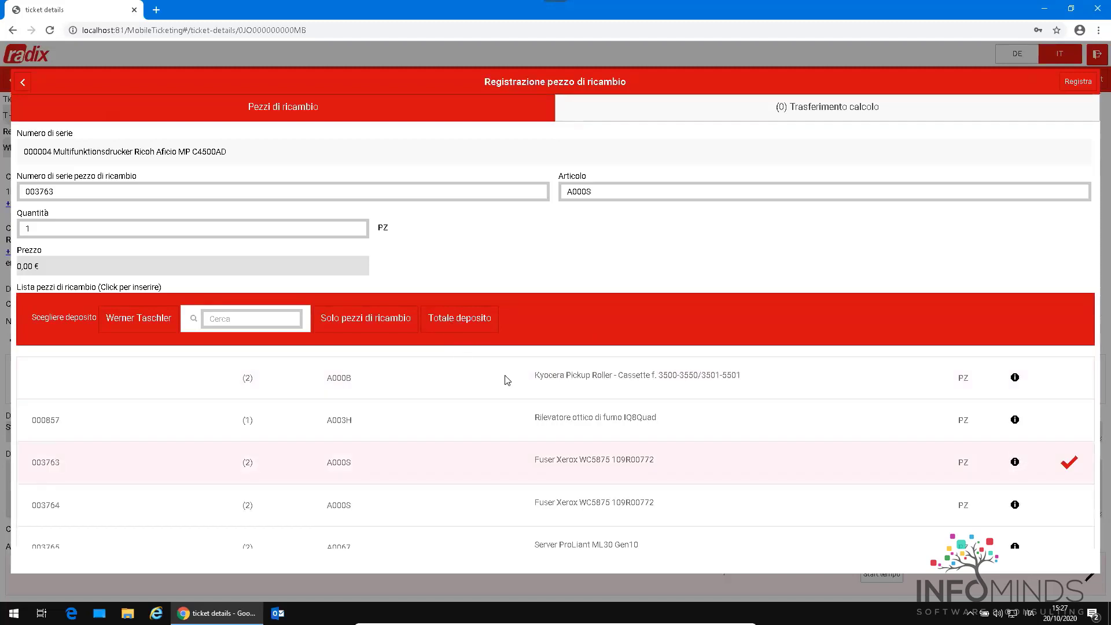
left_click(1008, 378)
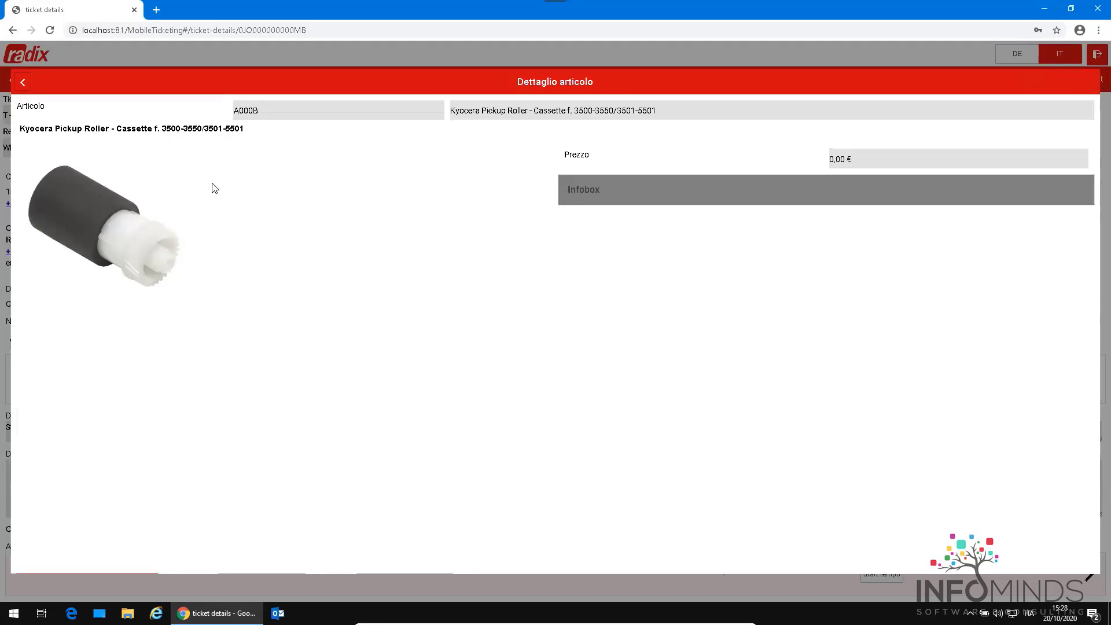
left_click(25, 87)
left_click(25, 88)
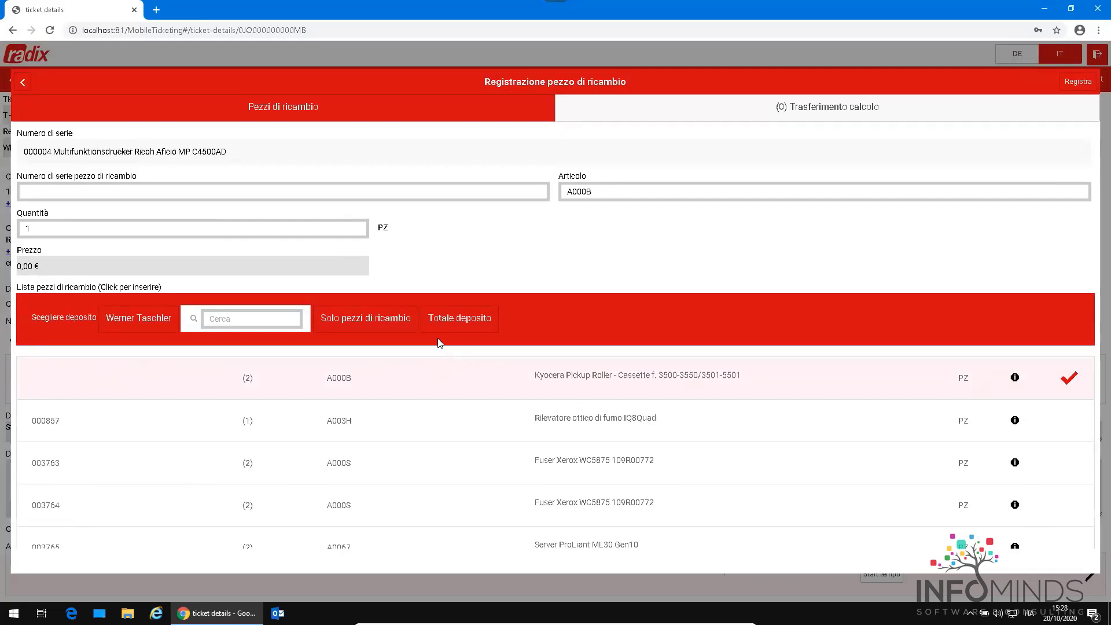
left_click(23, 83)
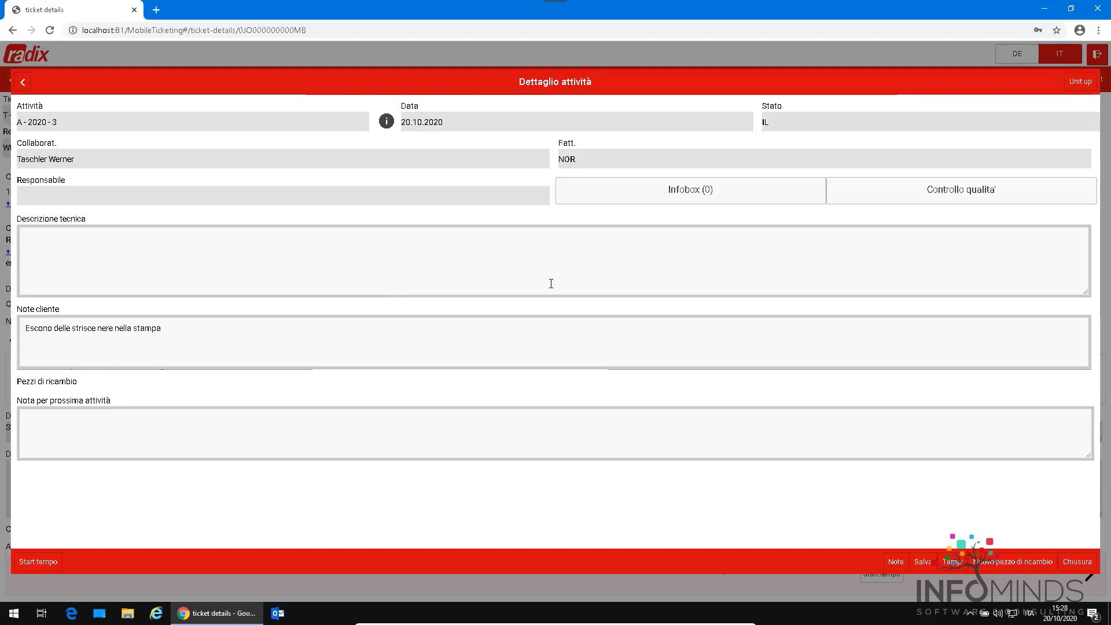
Step: Add a second time entry to the activity, assign it to the first listed collaborator, save it, and return to the activity details
left_click(955, 564)
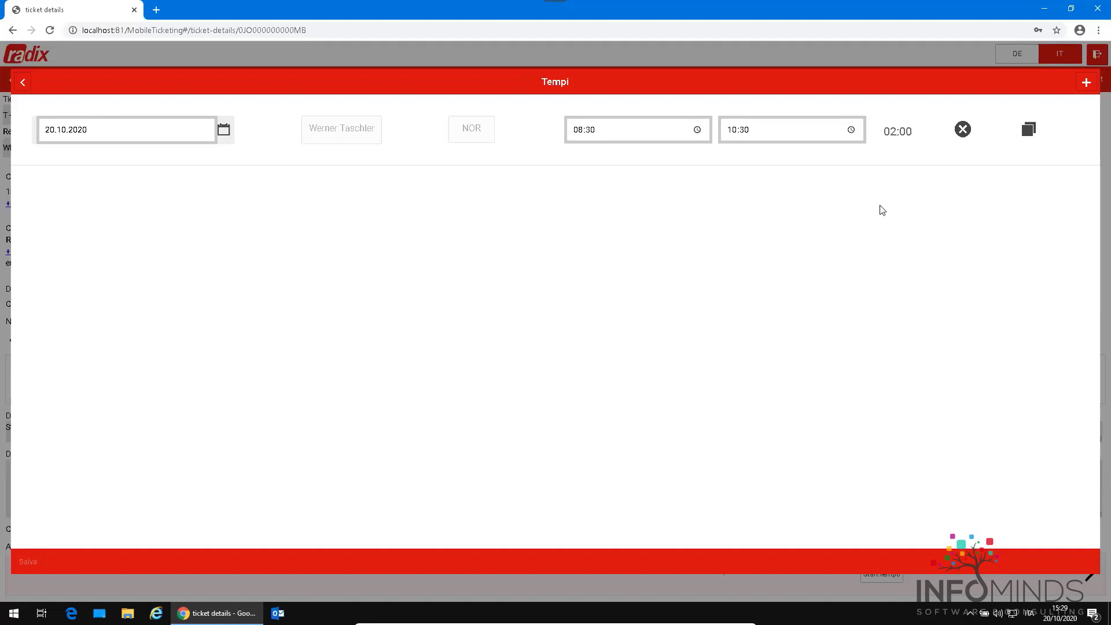
left_click(1085, 83)
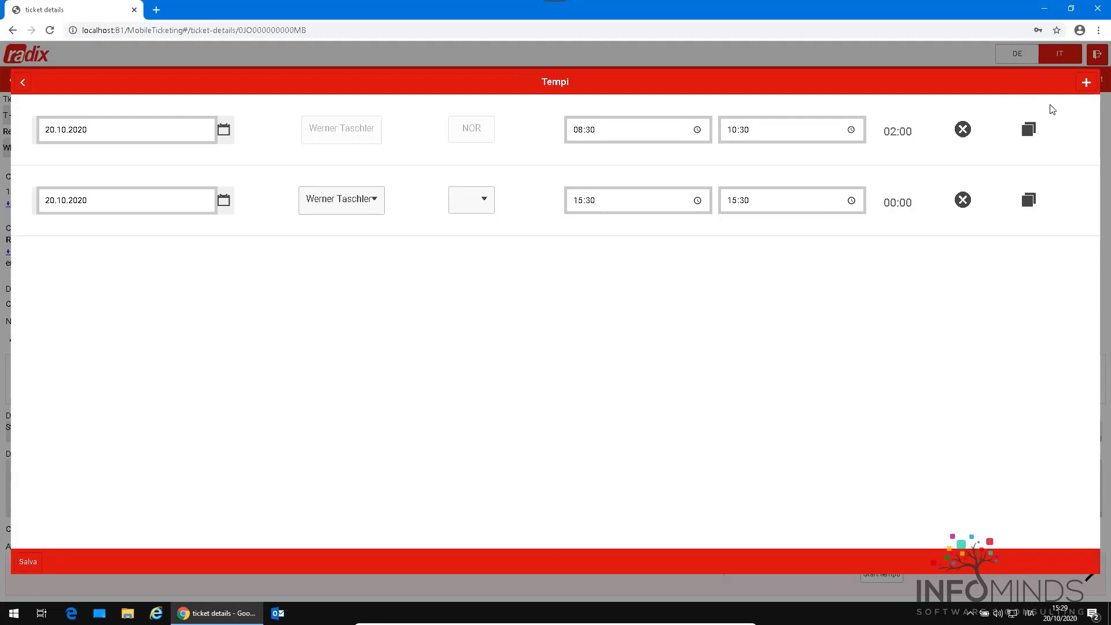
left_click(375, 200)
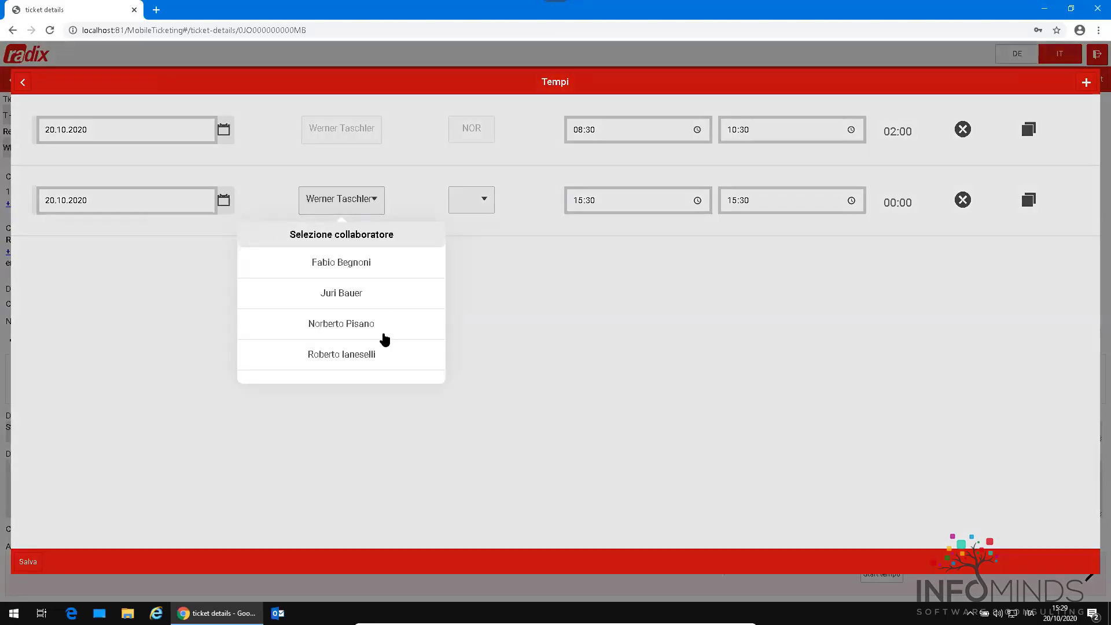
left_click(373, 268)
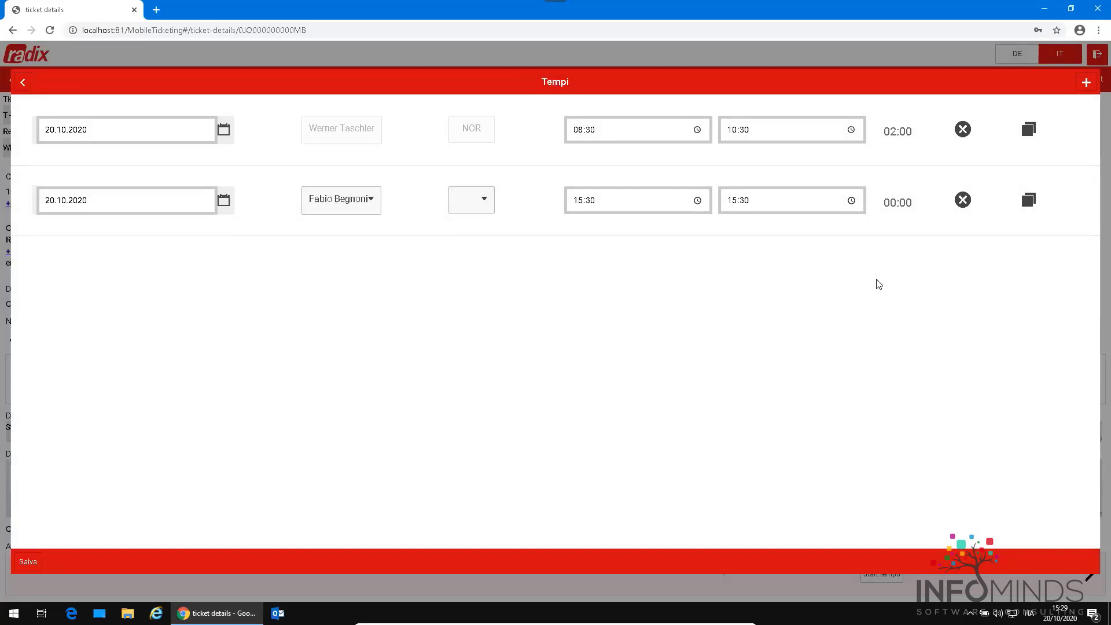
left_click(26, 561)
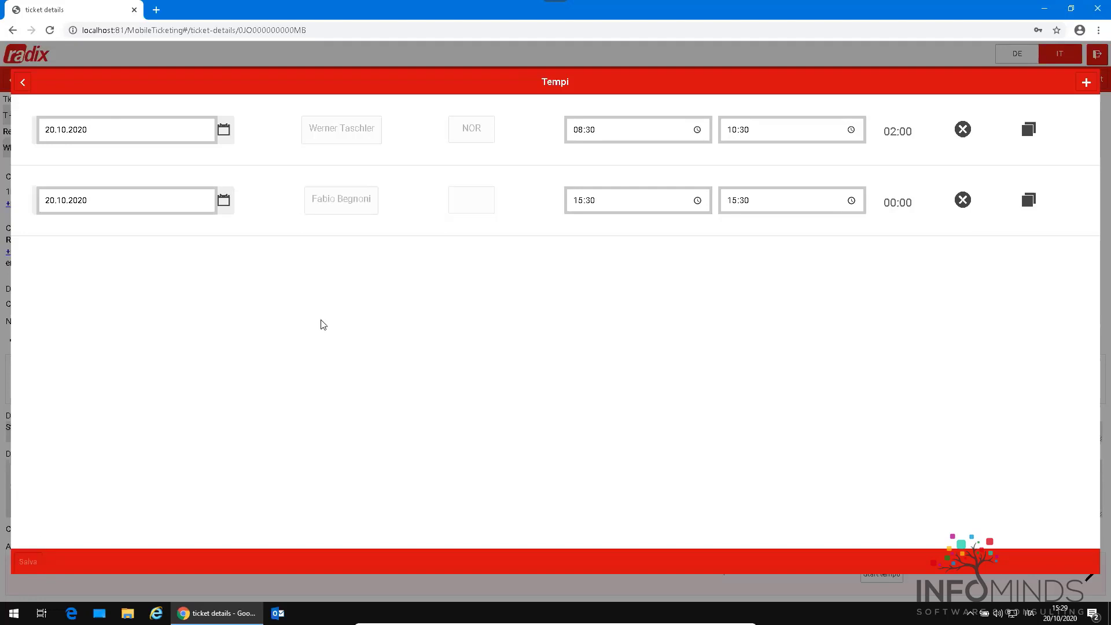
left_click(23, 81)
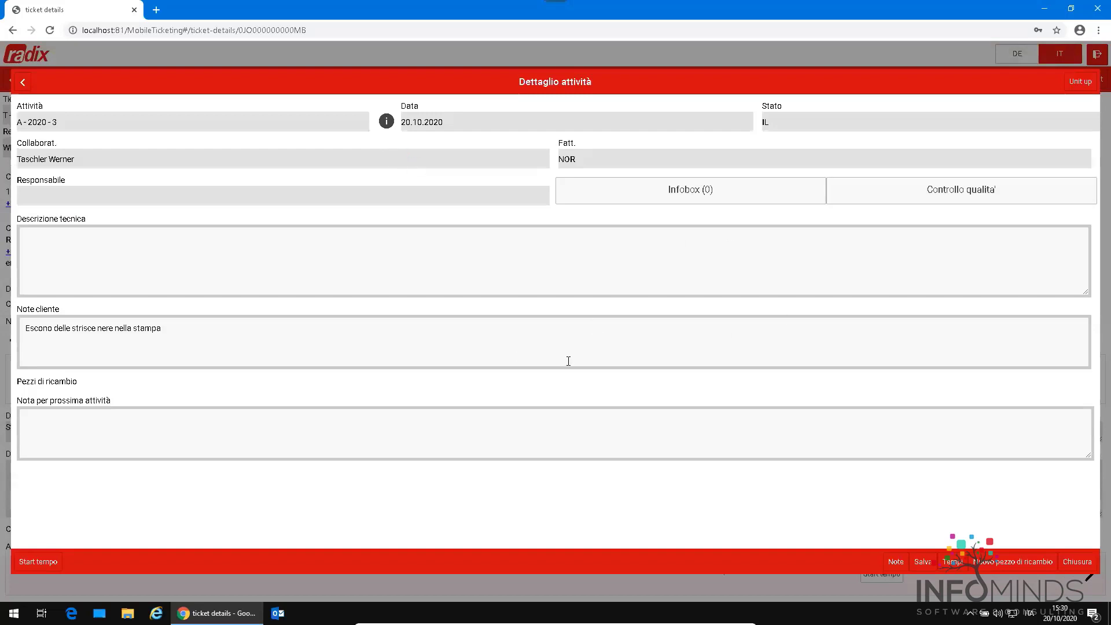
left_click(553, 343)
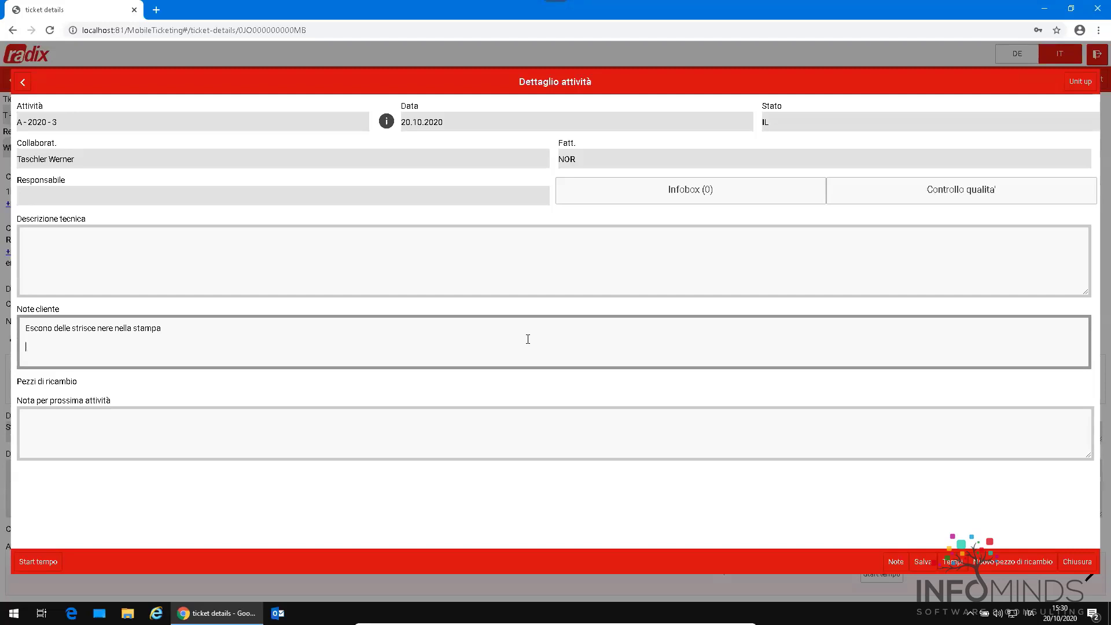
left_click(528, 264)
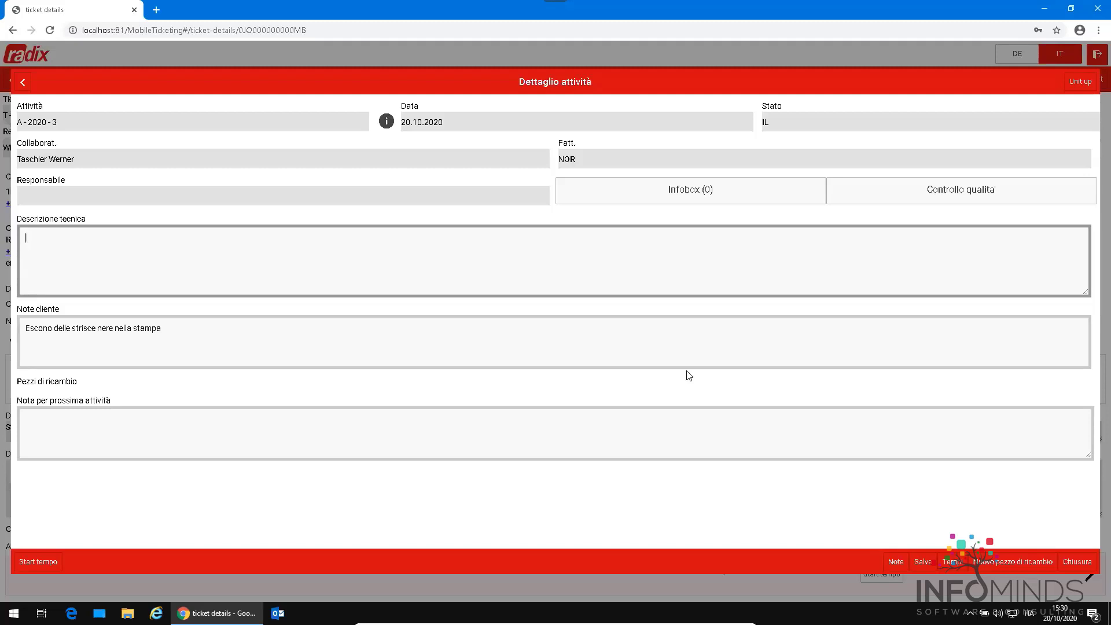
Step: Close the activity with the opening of a new activity and save "Pezzo di ricambio" as the new activity's note
left_click(1078, 562)
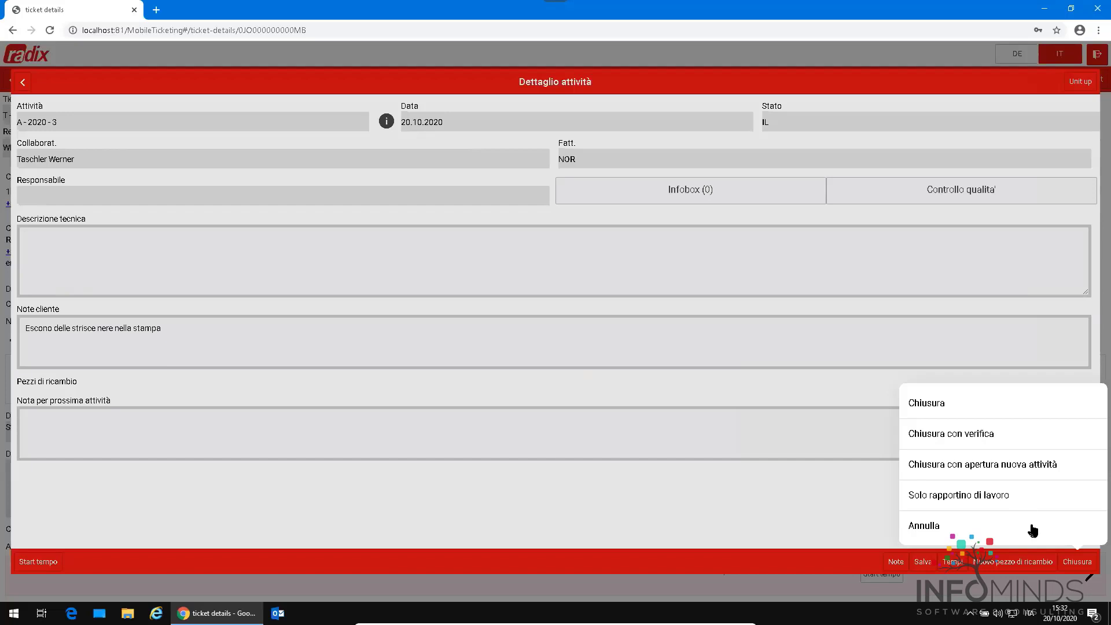
left_click(1057, 468)
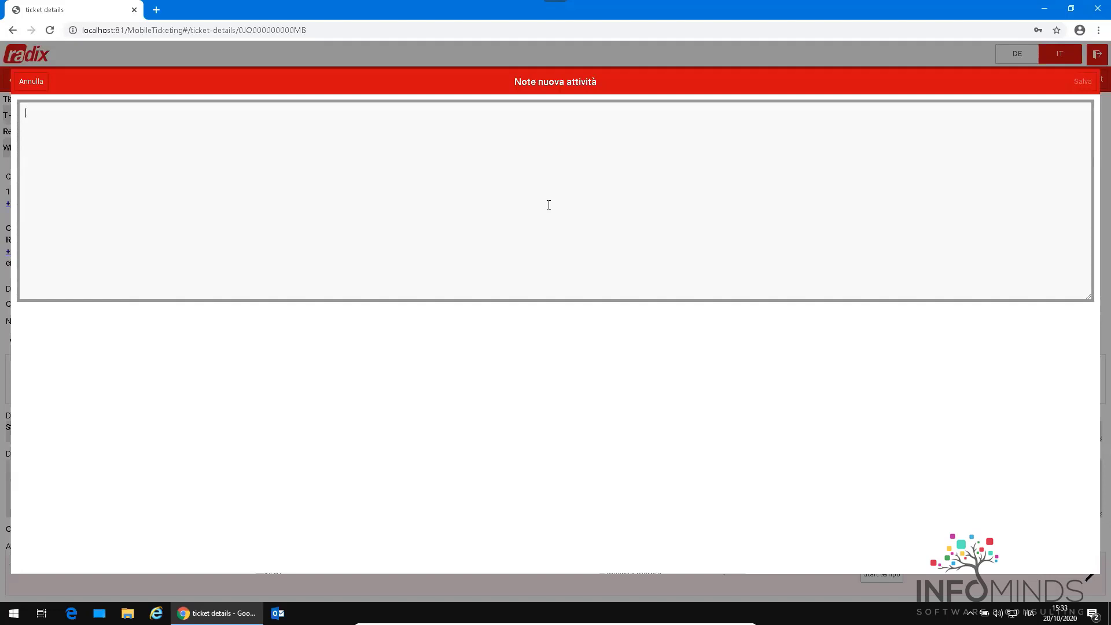
type("Pezzo di ricambio")
left_click(1081, 81)
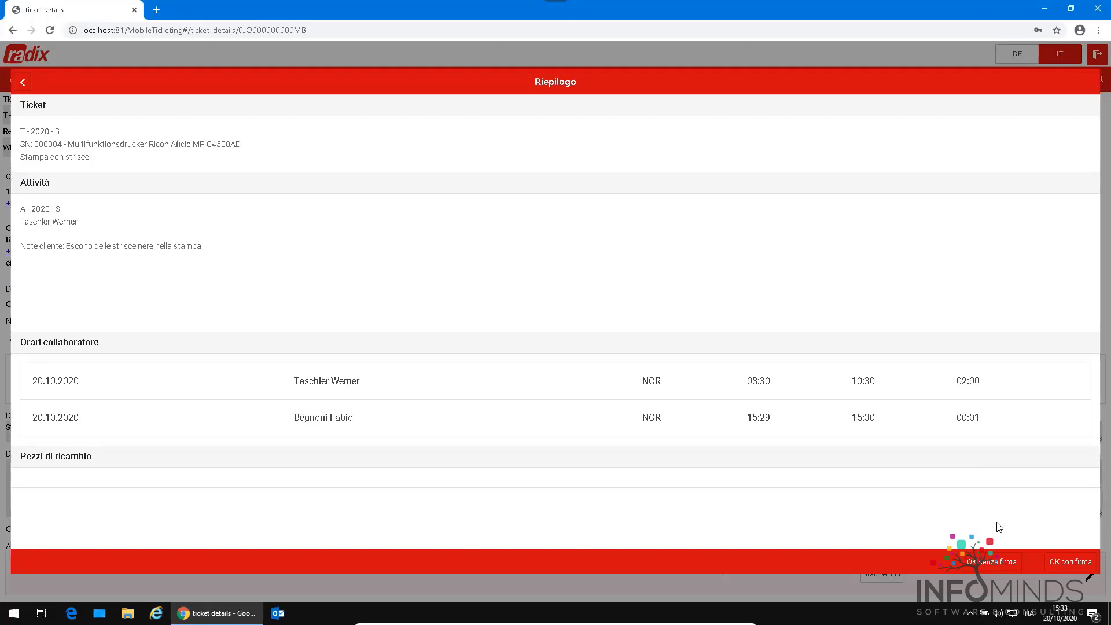
Step: Accept the activity summary with signature and draw the customer's signature in the signature box
left_click(1067, 568)
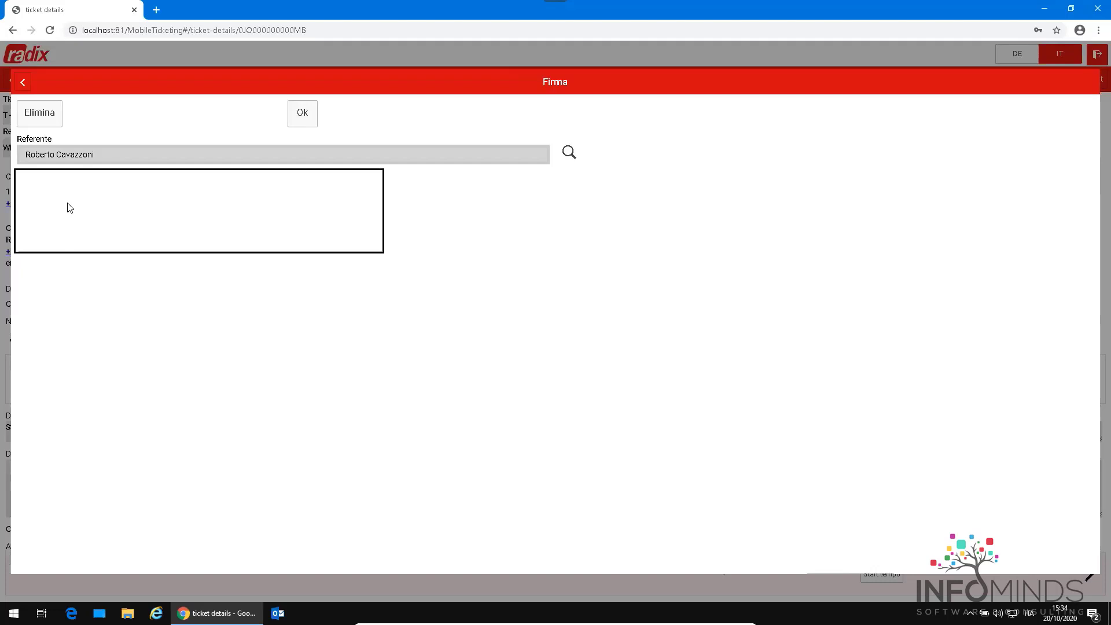
mouse_move(71, 199)
left_mouse_down()
mouse_move(82, 211)
mouse_move(294, 219)
left_mouse_up()
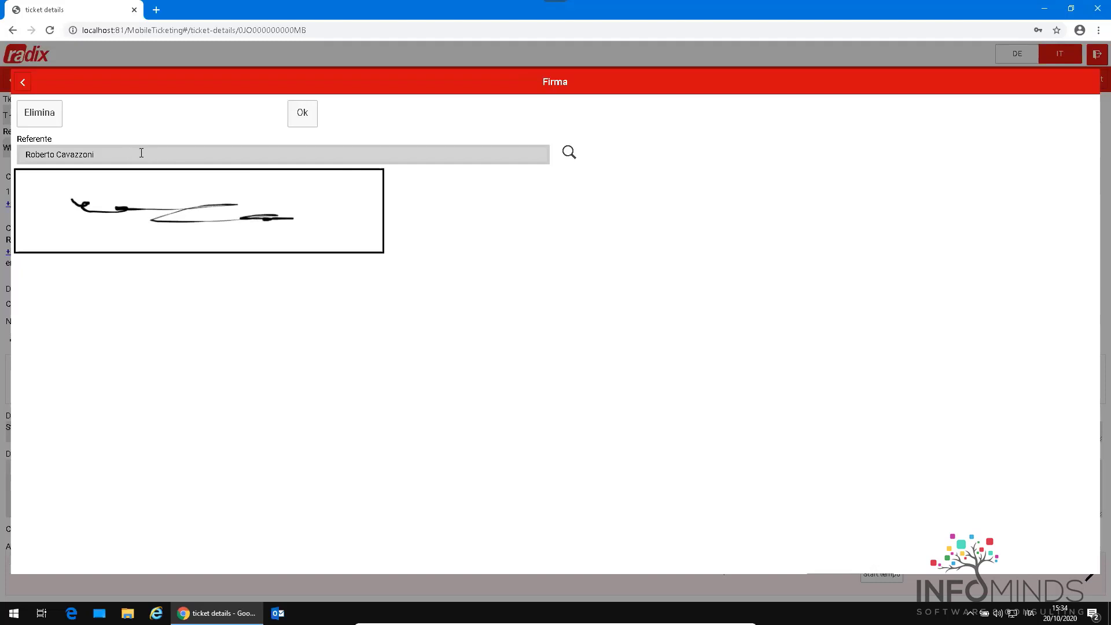
Step: Look up the customer's available contacts for the signature, ignoring the destination, and keep the current contact
left_click(569, 152)
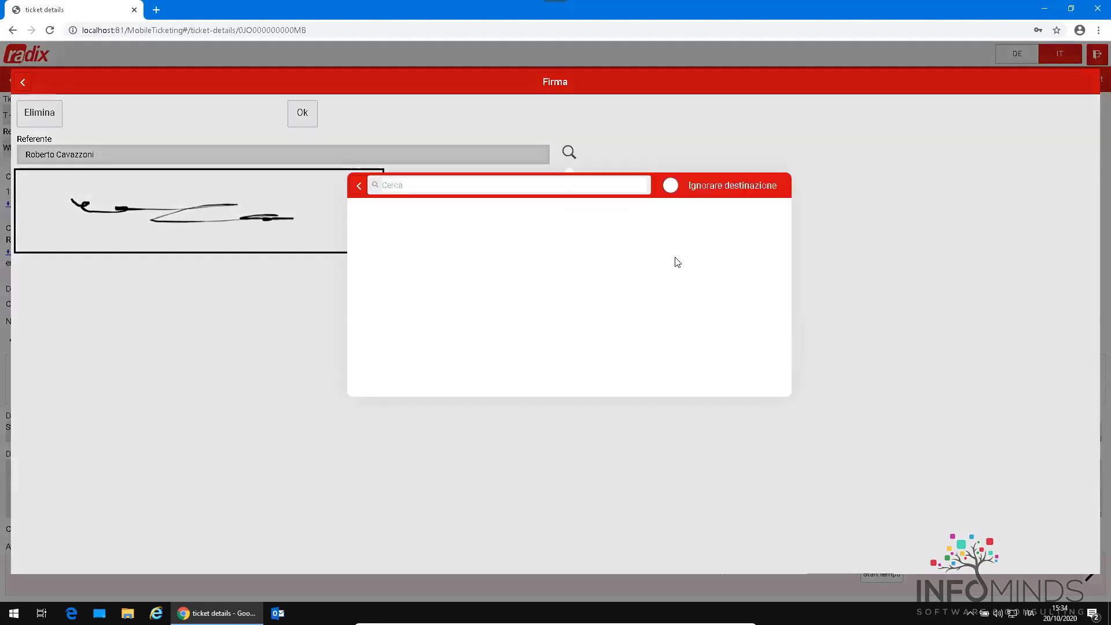
left_click(709, 184)
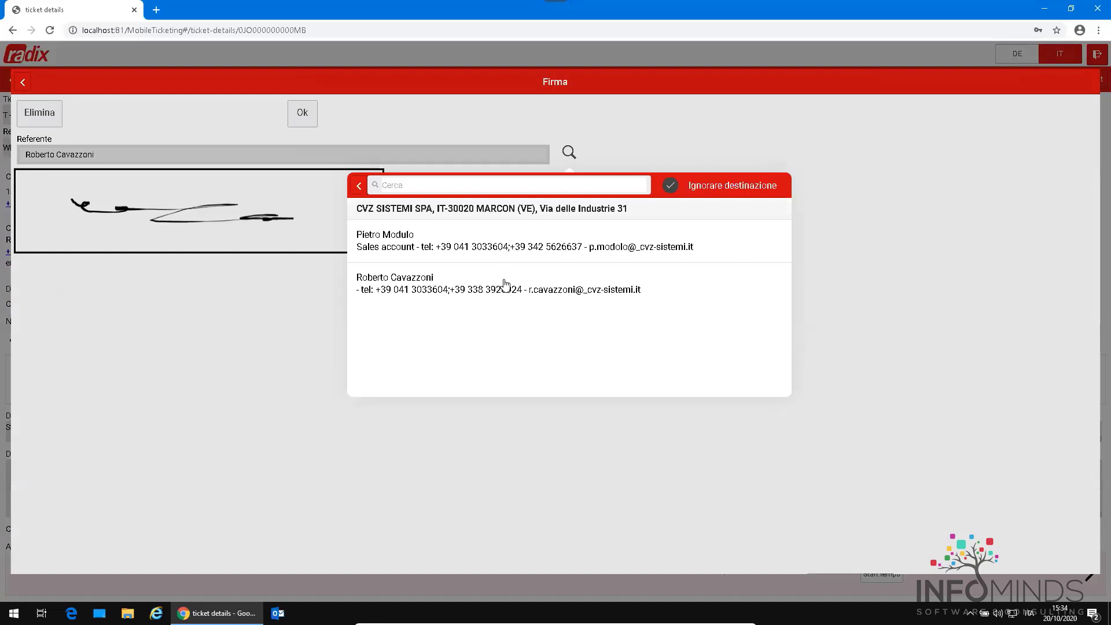
left_click(359, 186)
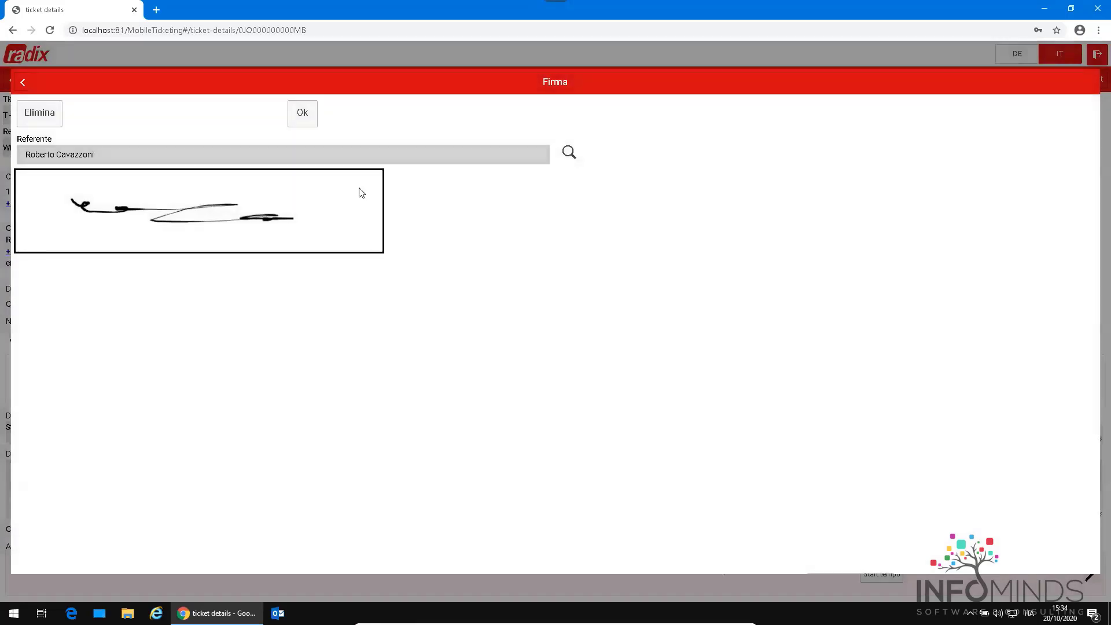
Step: Confirm the customer's signature and finish closing the activity without sending the report
left_click(300, 116)
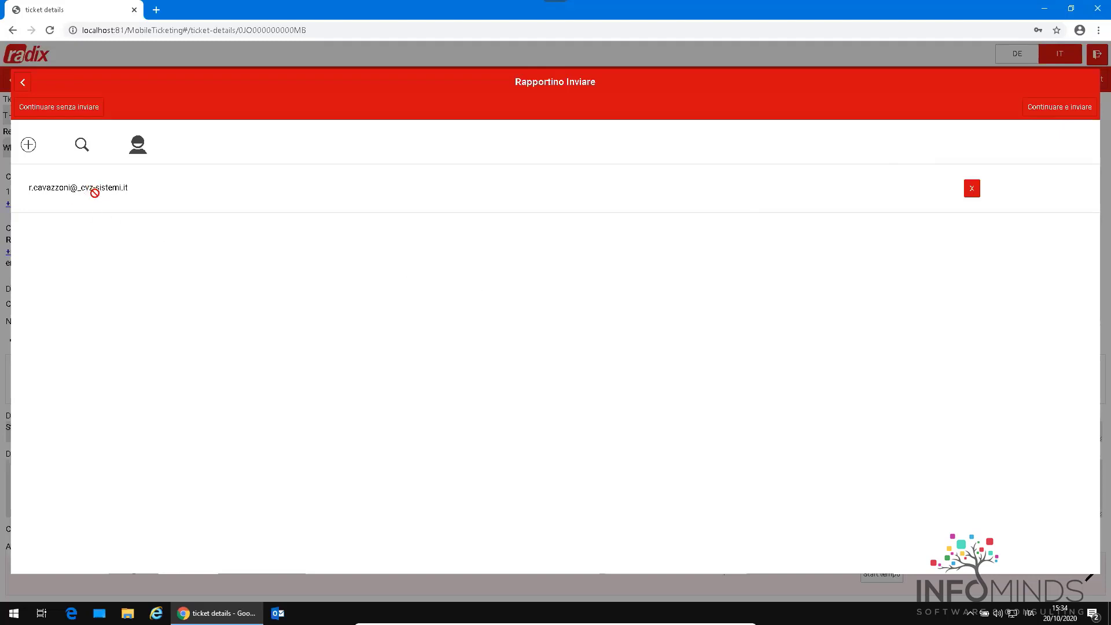
left_click(79, 116)
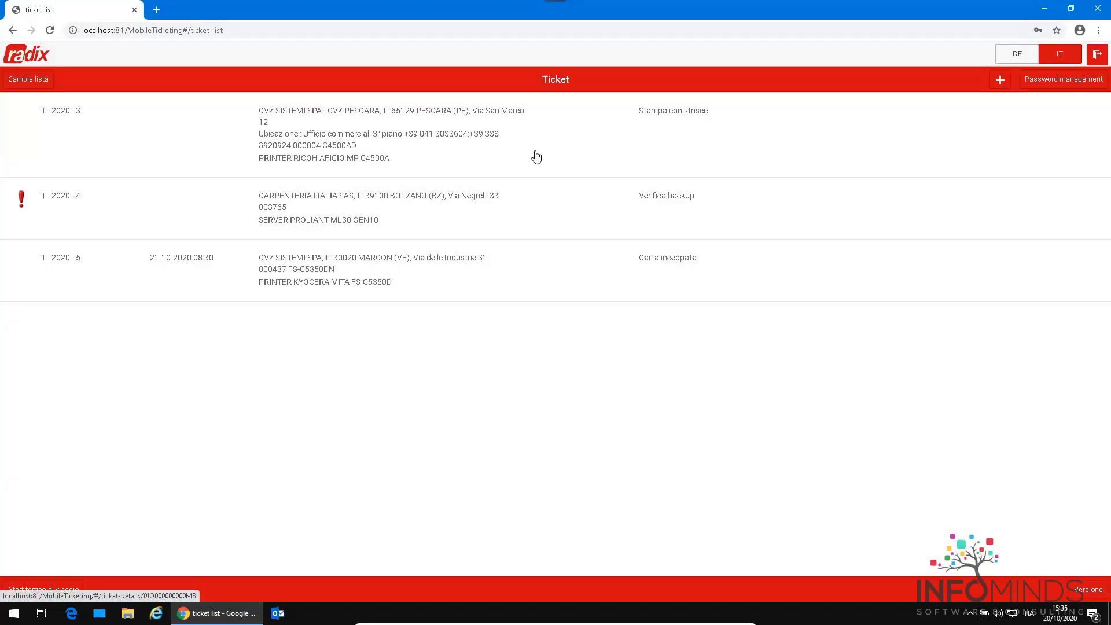
Step: Close follow-up activity A-2020-6 of ticket T-2020-3, accepting the summary without a signature and continuing without sending the report
left_click(294, 137)
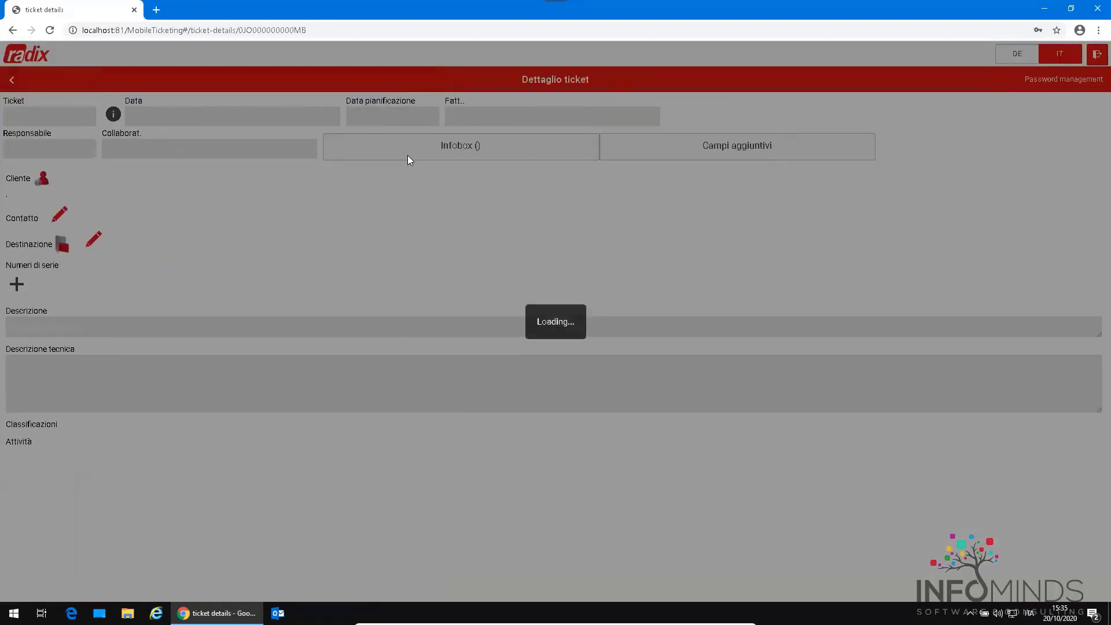
scroll(428, 306, "down", 1)
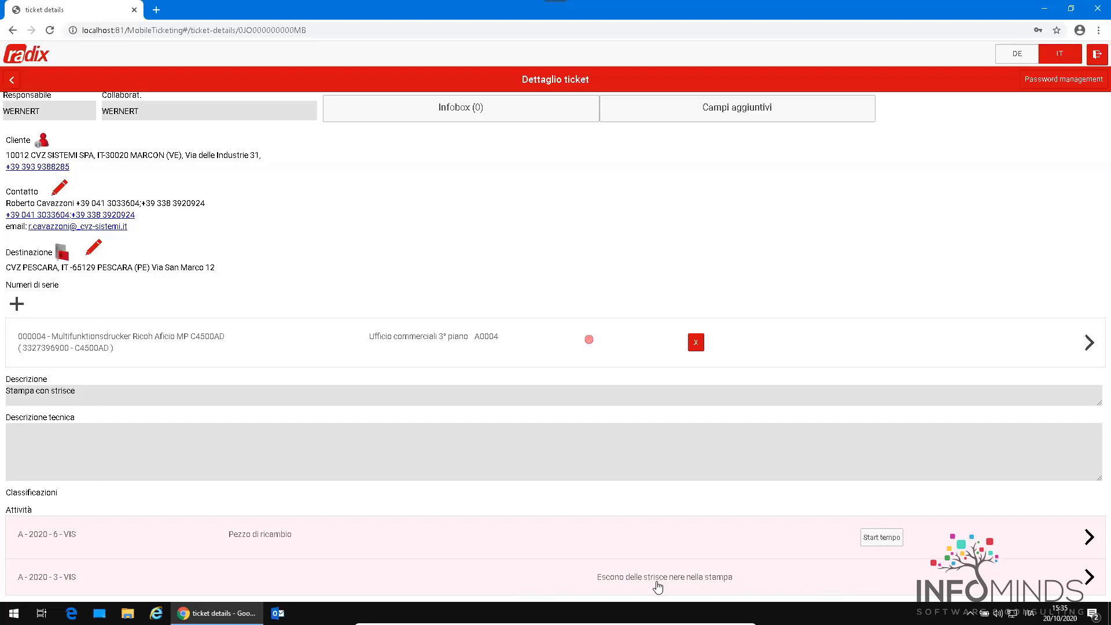
left_click(294, 537)
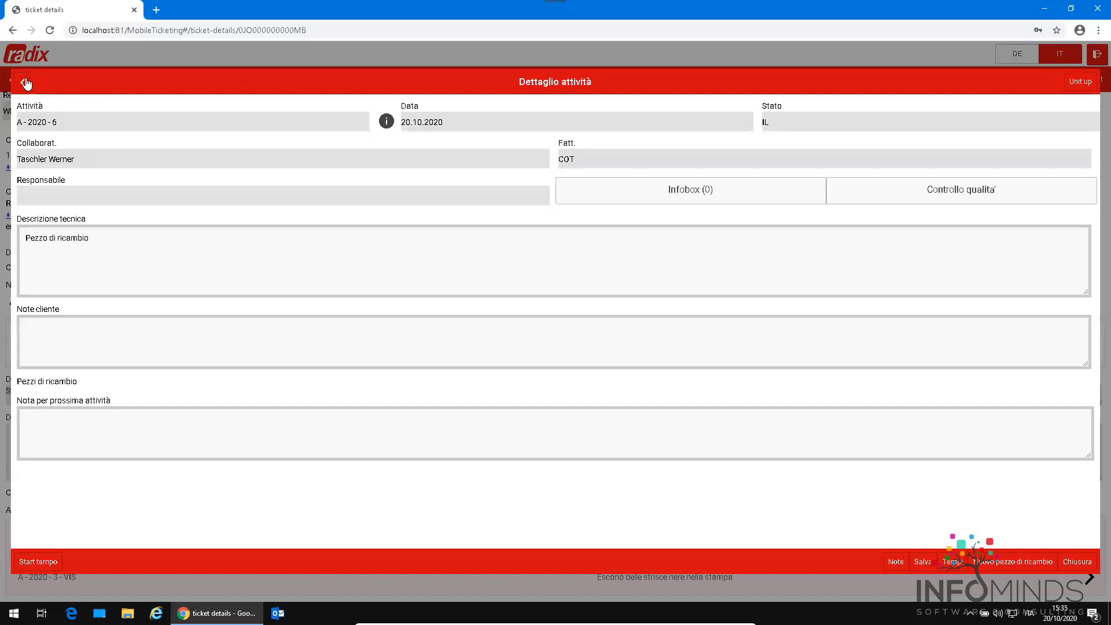
left_click(1078, 566)
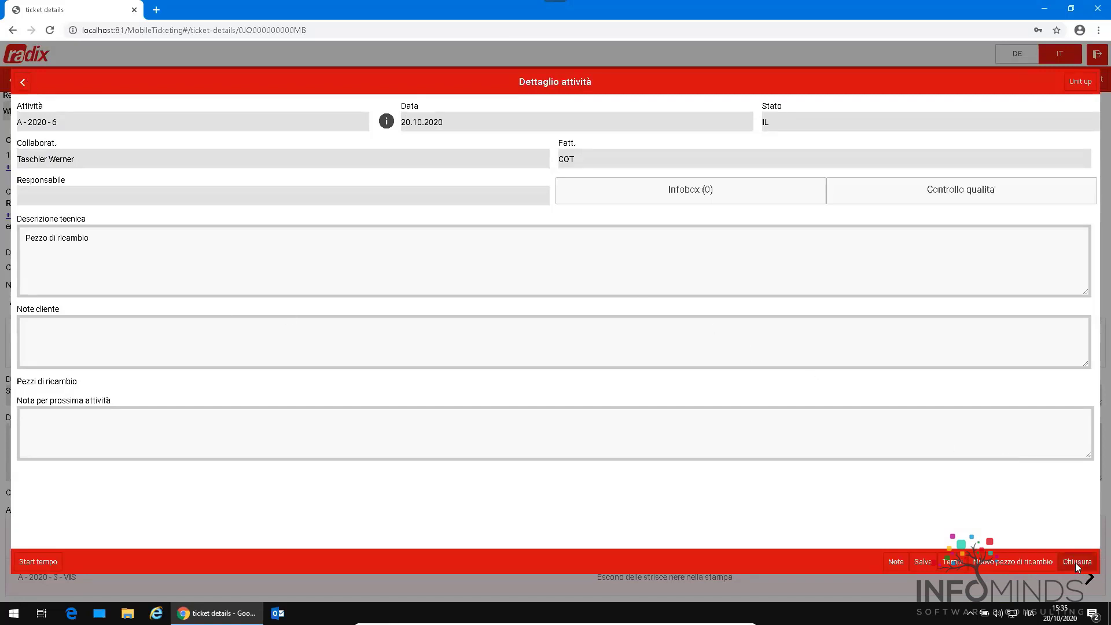
left_click(927, 404)
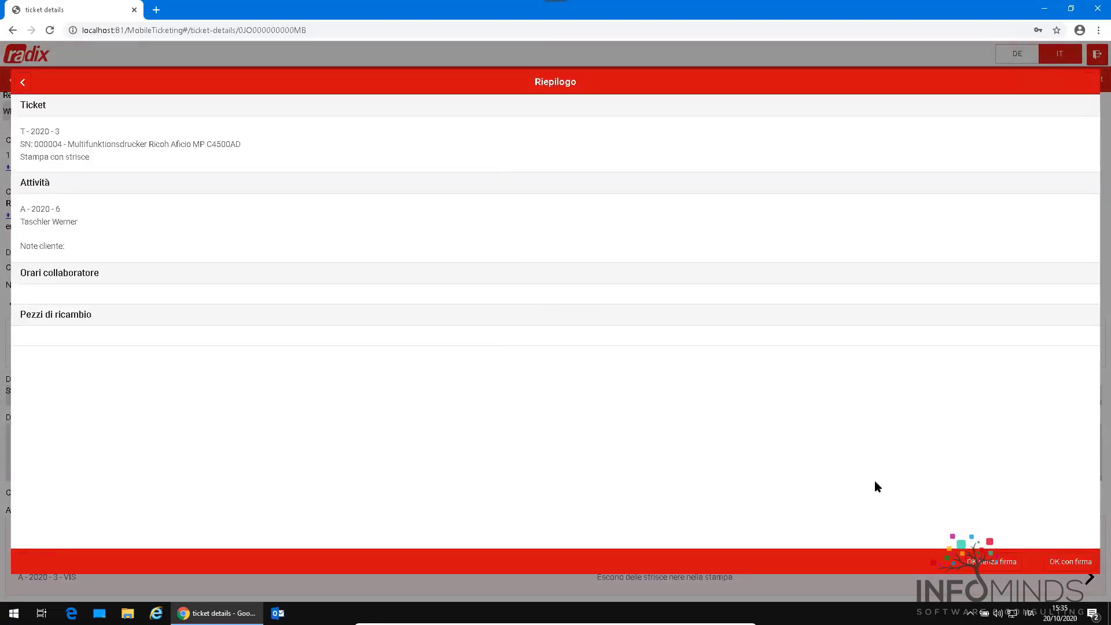
left_click(1014, 558)
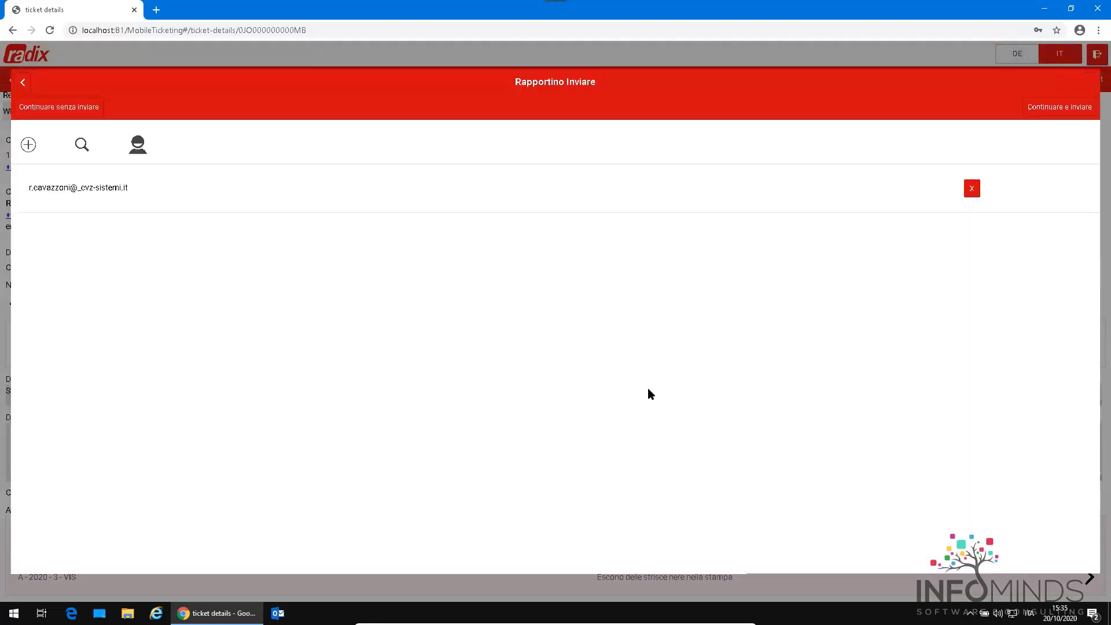
left_click(75, 110)
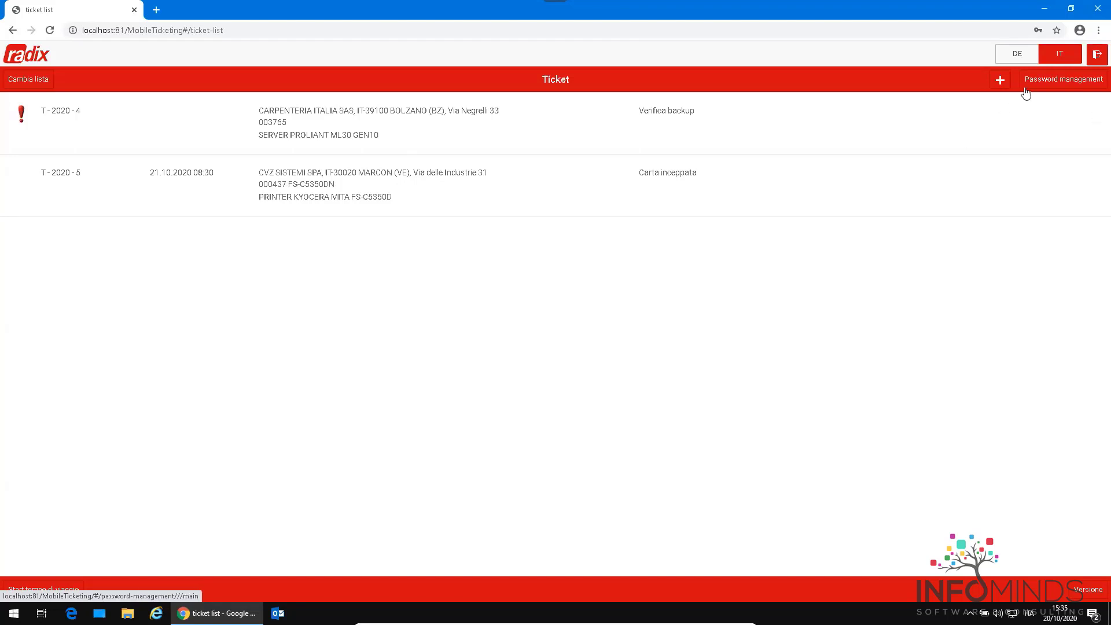
Step: Look up the stored server password for ticket T-2020-4 in Password management, reveal it, and dismiss it without copying
left_click(550, 129)
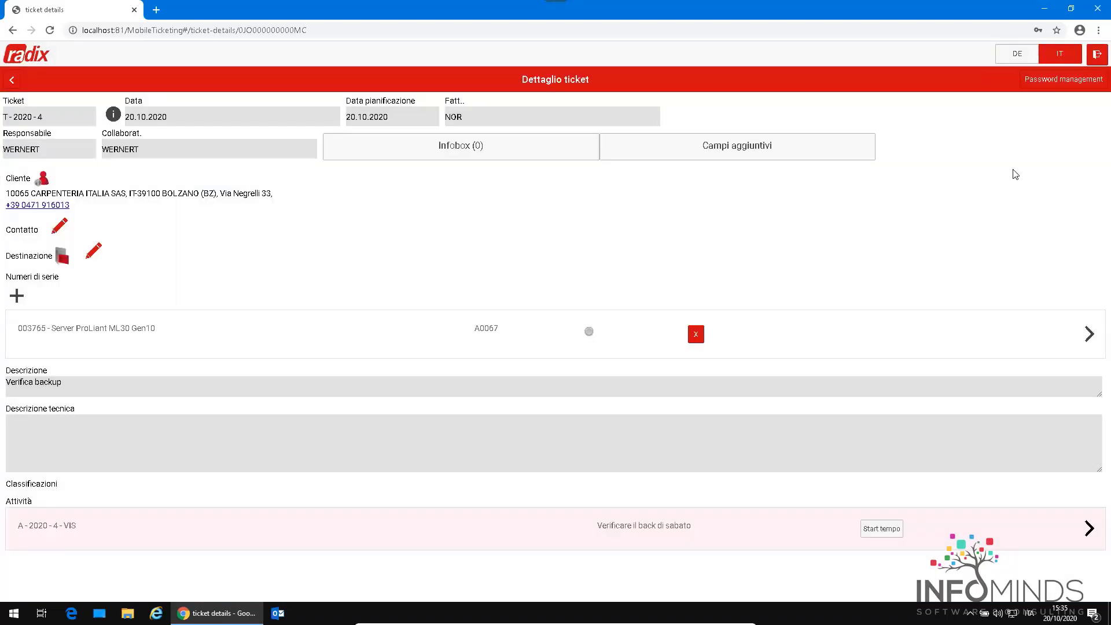
left_click(1071, 85)
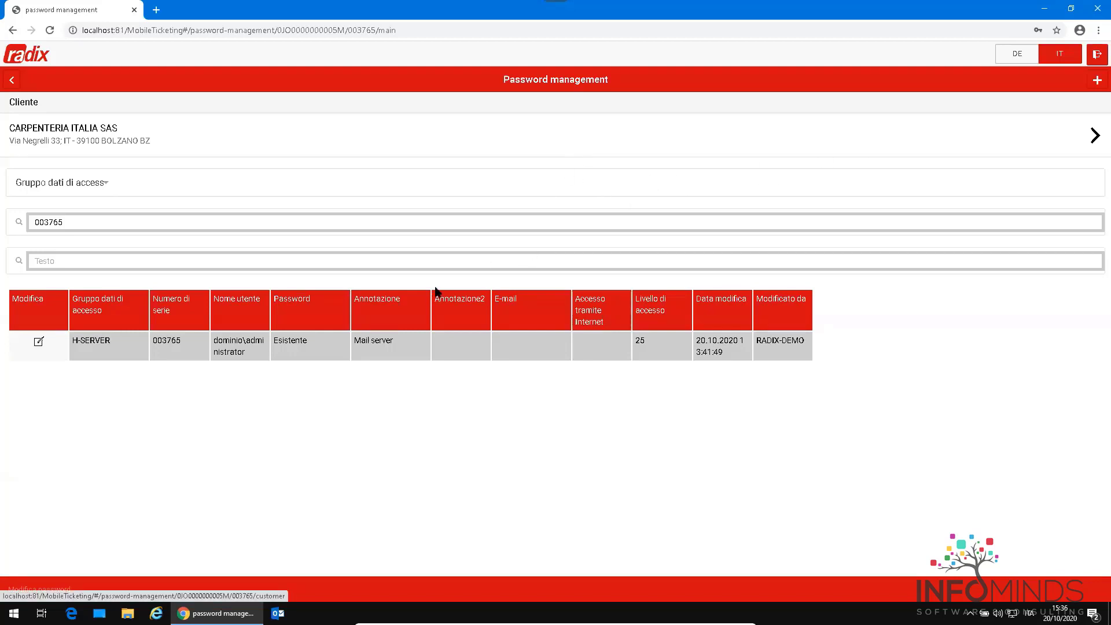
left_click(304, 345)
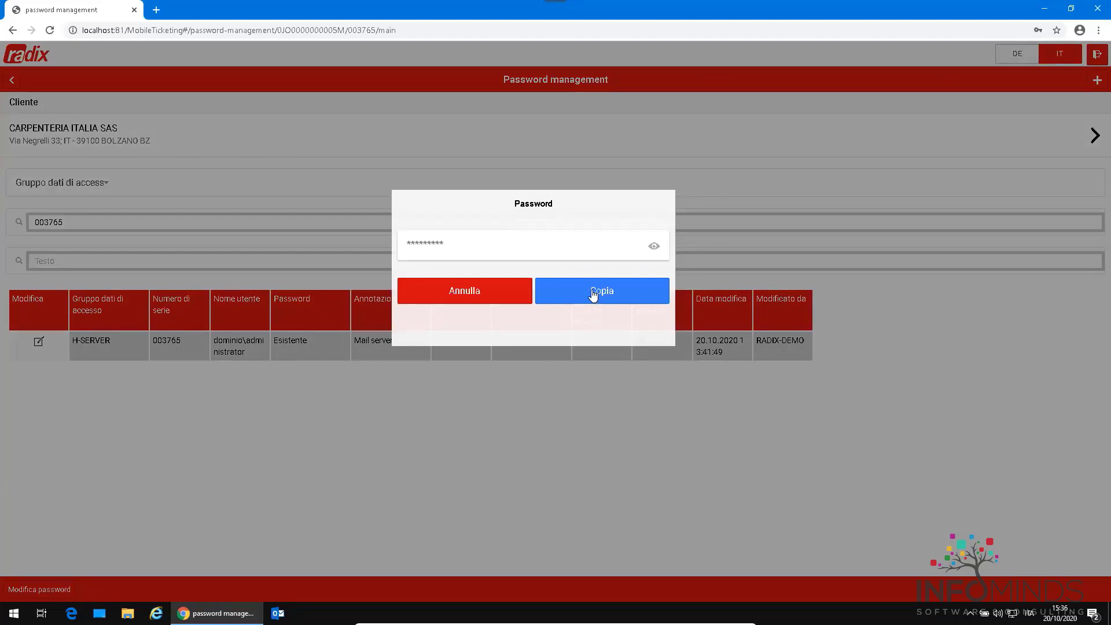
left_click(654, 246)
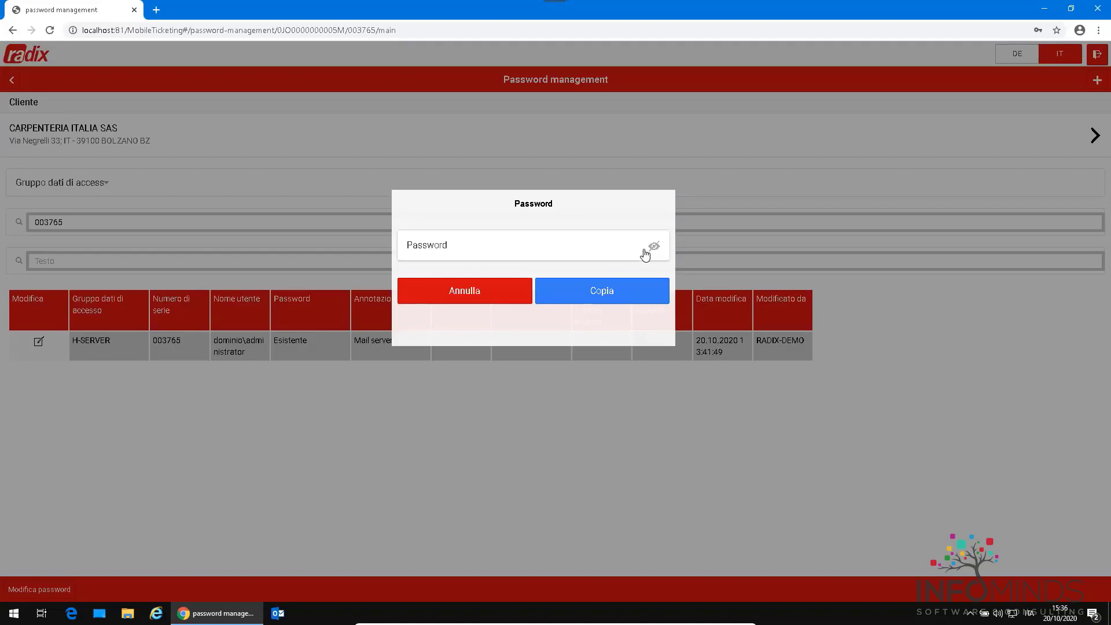
left_click(442, 291)
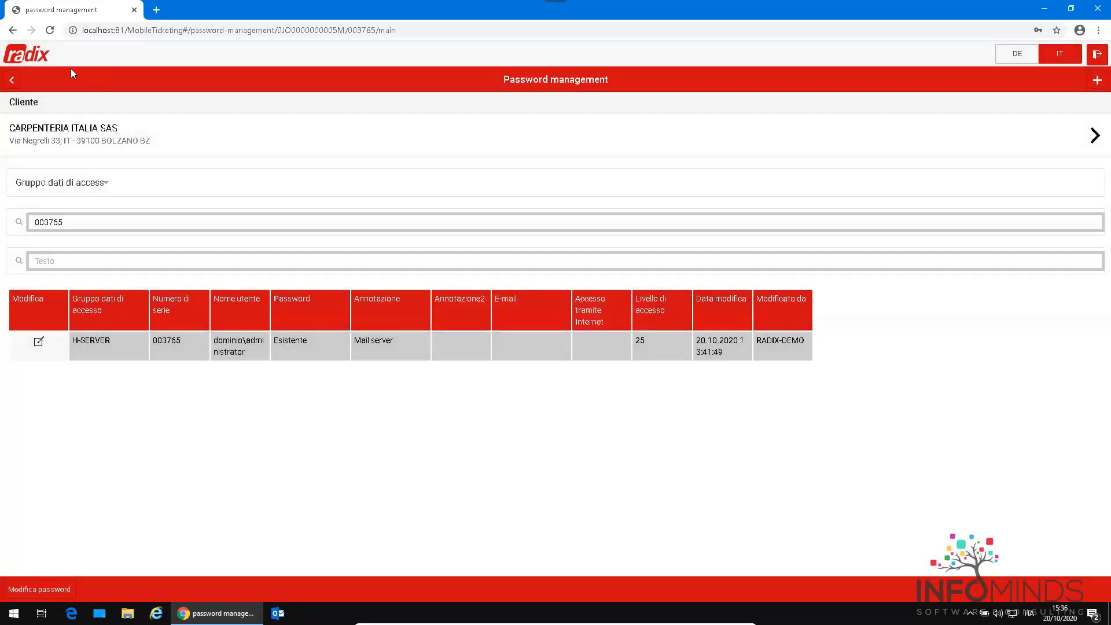
Step: Leave ticket T-2020-4, view the general password management without a customer selected, and return to the ticket list
left_click(14, 81)
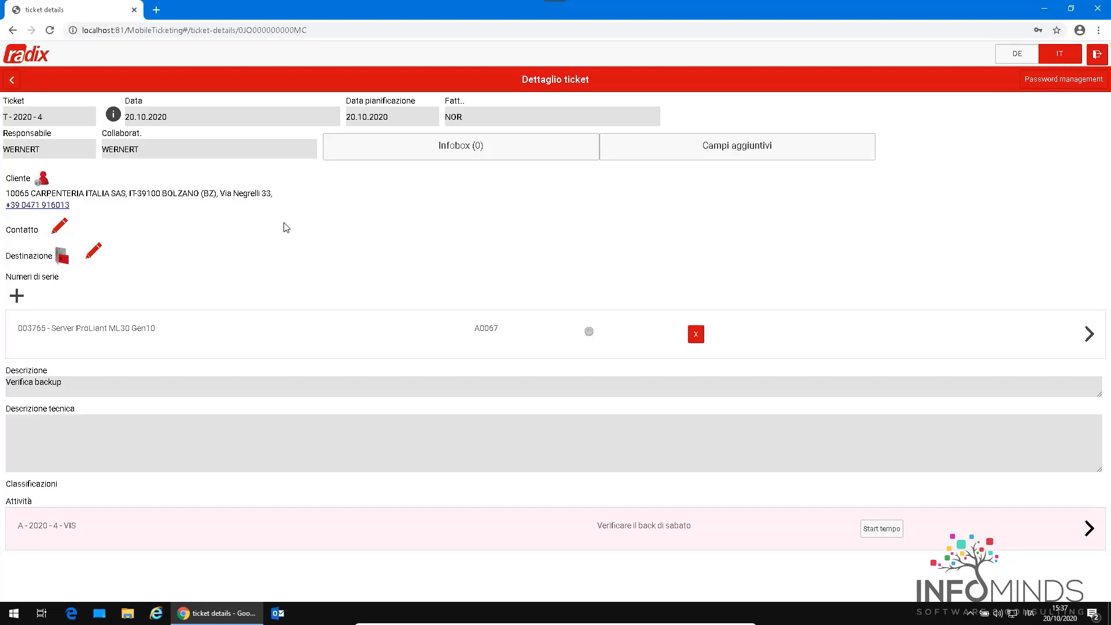
left_click(14, 80)
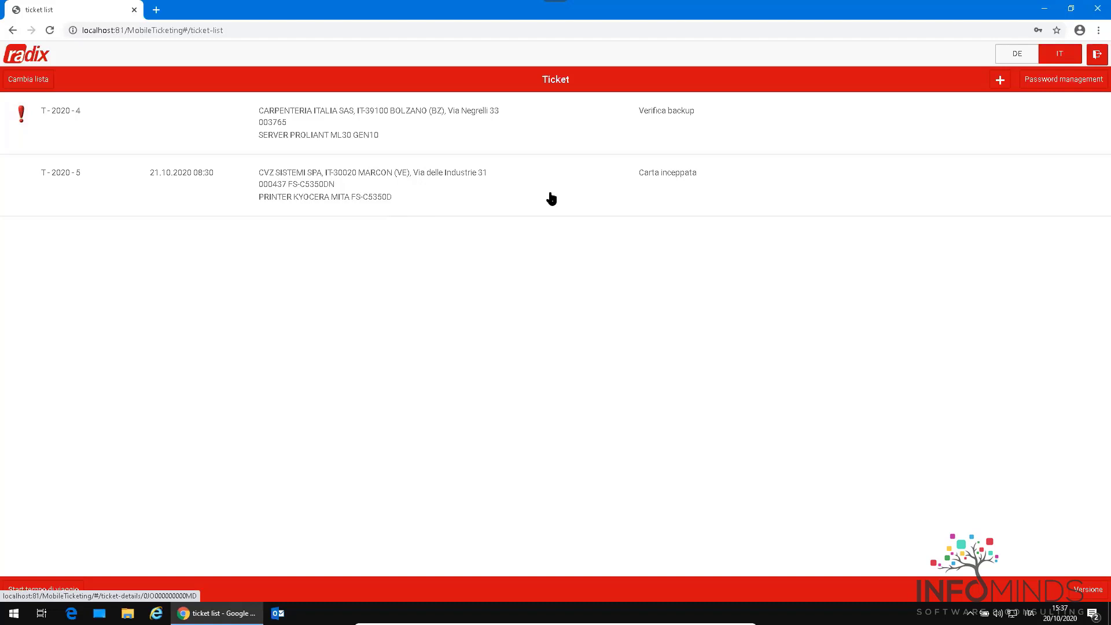
left_click(1054, 82)
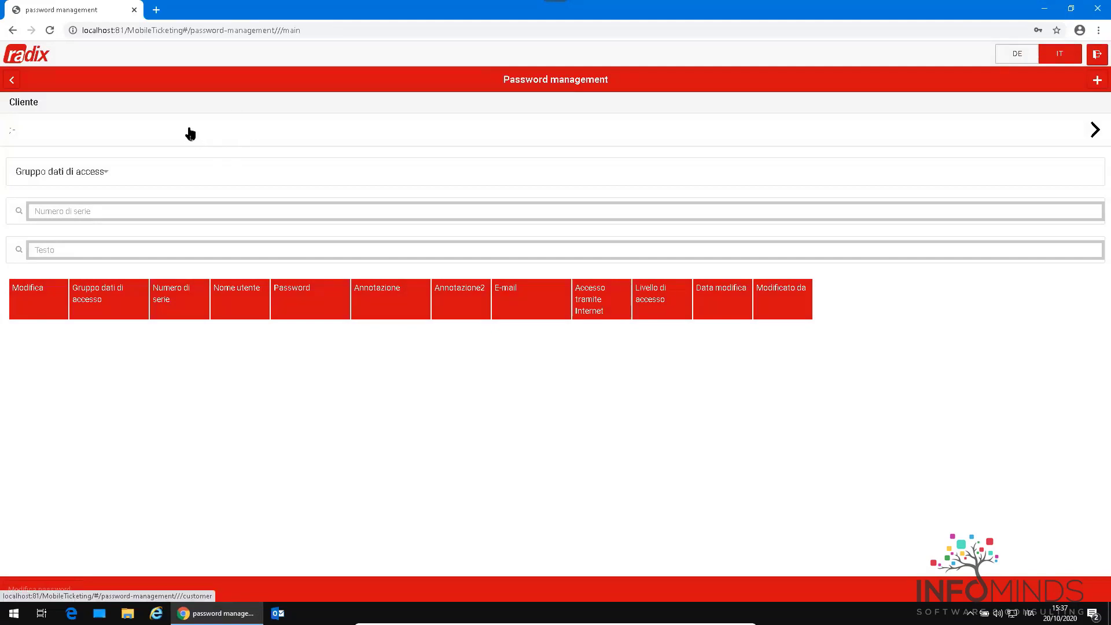
left_click(9, 84)
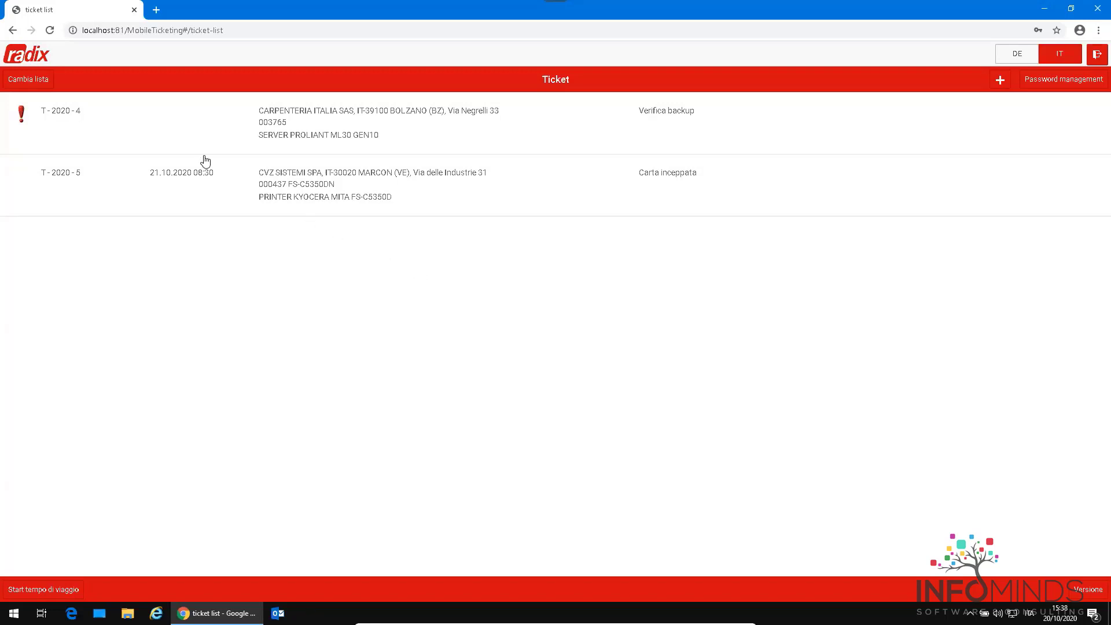
Step: Review the historical activities list, checking the details and time entries of activity A-2020-6
left_click(42, 81)
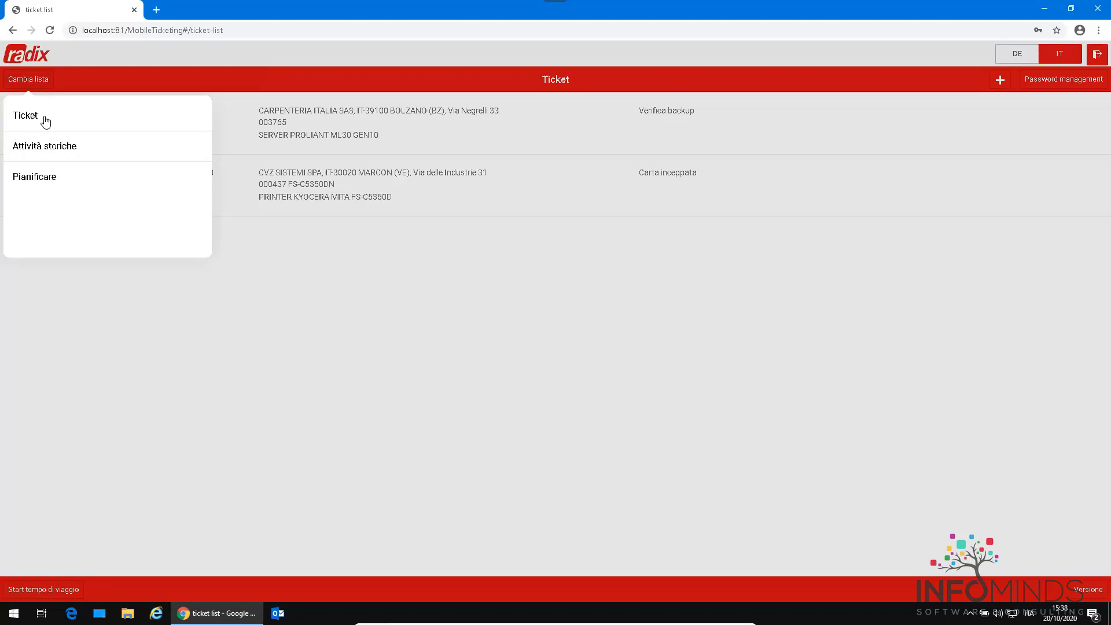
left_click(57, 150)
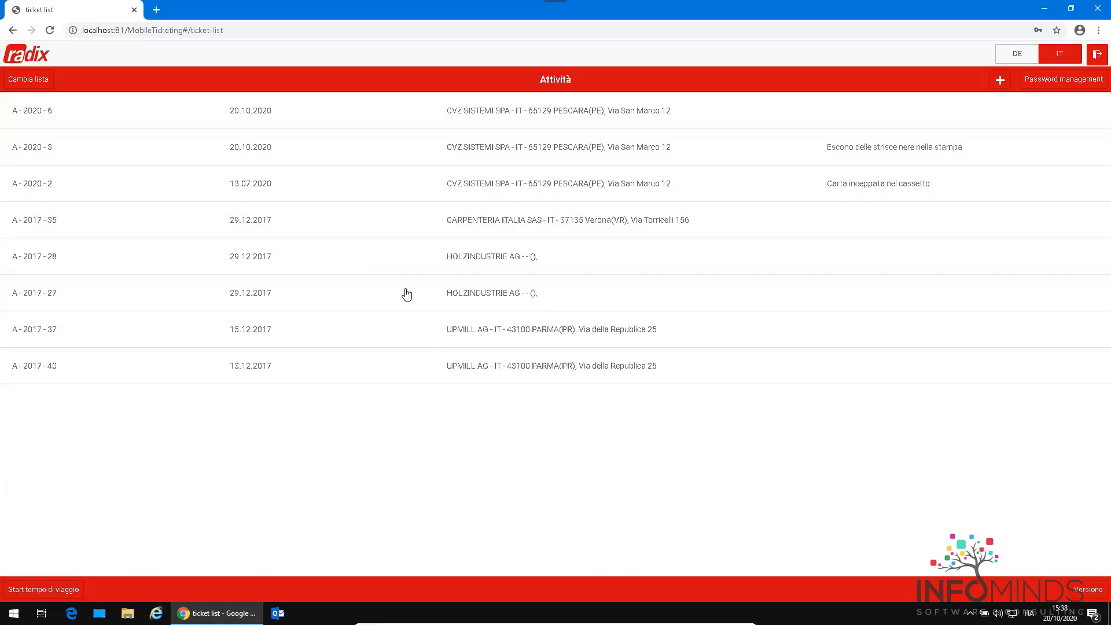
left_click(273, 113)
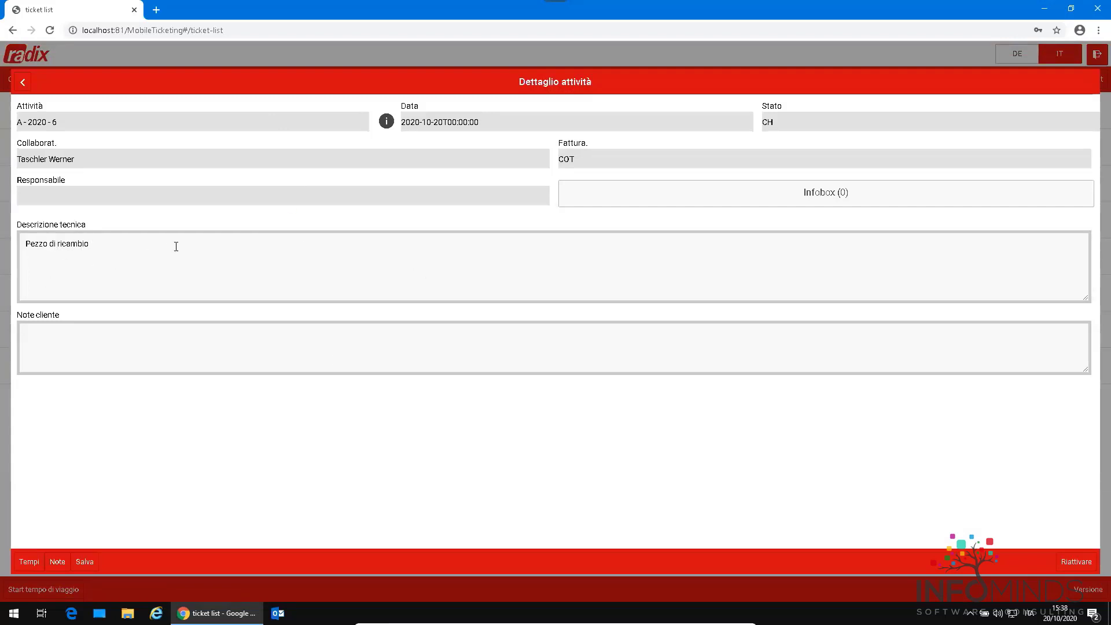
left_click(25, 566)
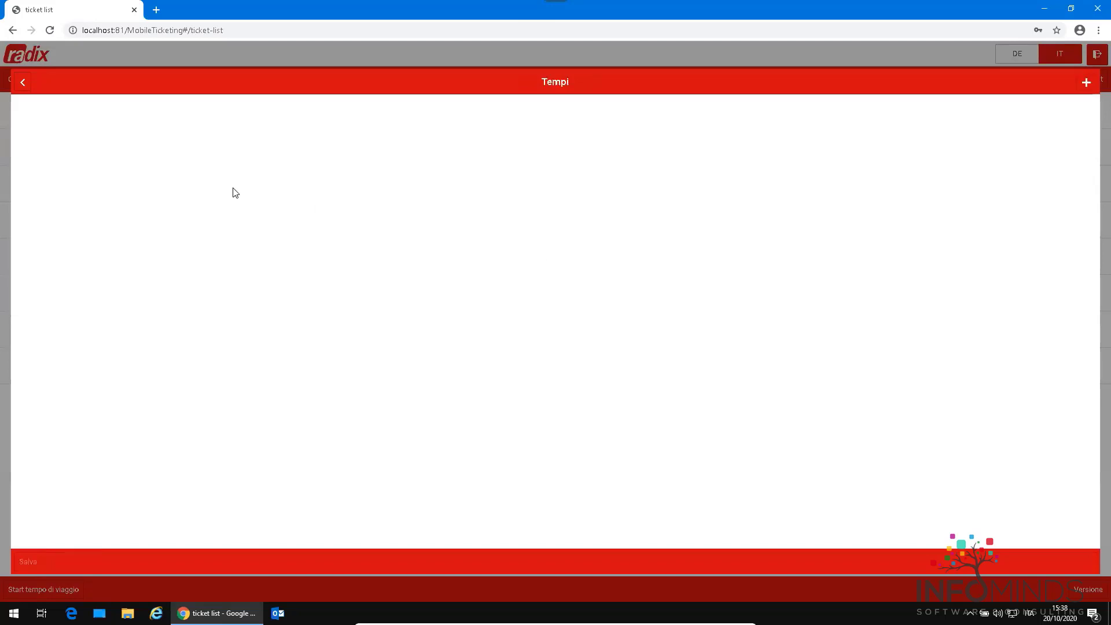
left_click(23, 85)
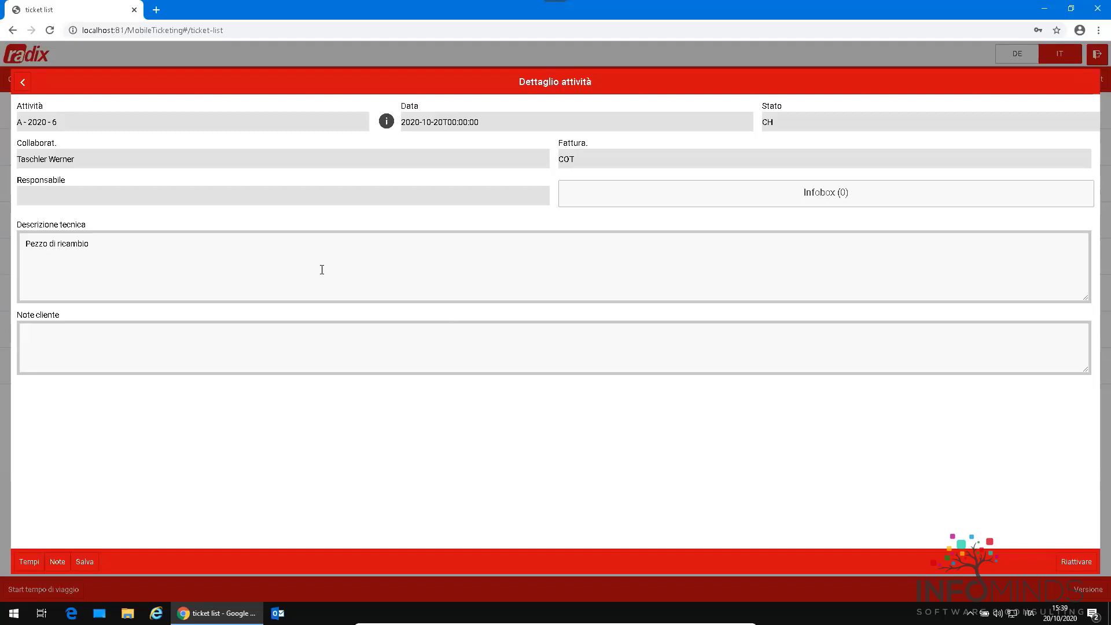
left_click(23, 84)
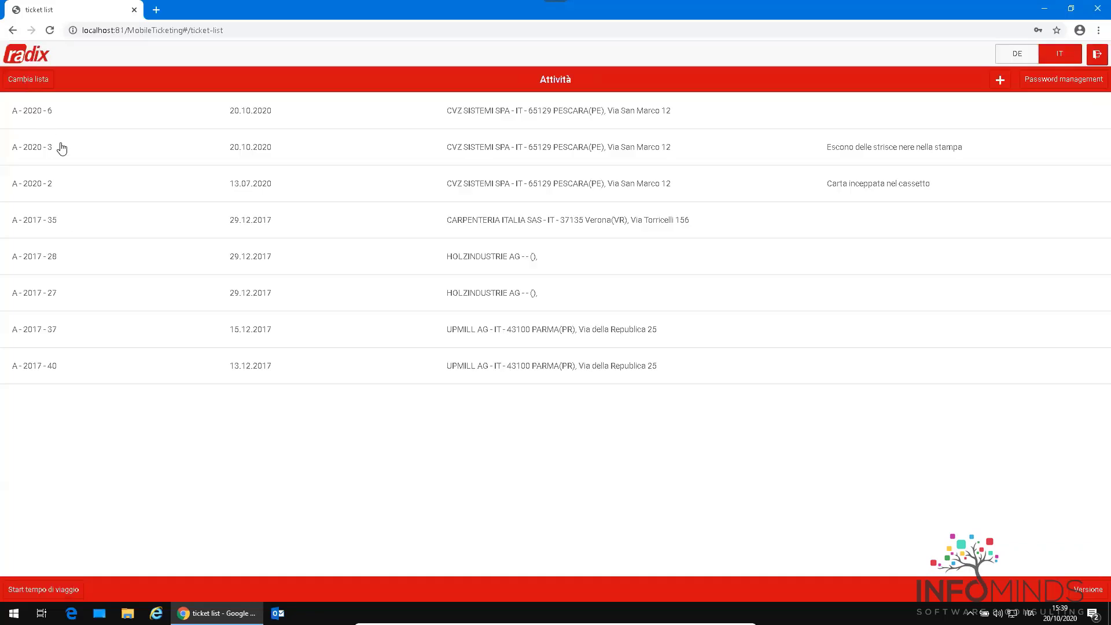
Step: Assign activity A-2020-1 from the list of activities to plan, keeping the current collaborator, and return to the ticket list
left_click(27, 81)
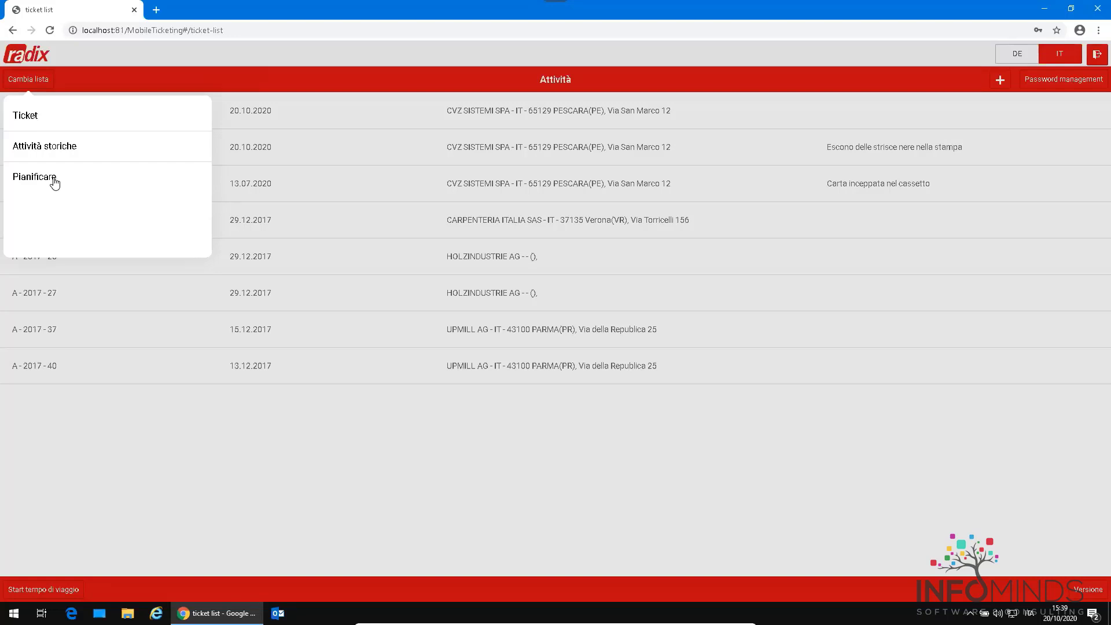
left_click(54, 182)
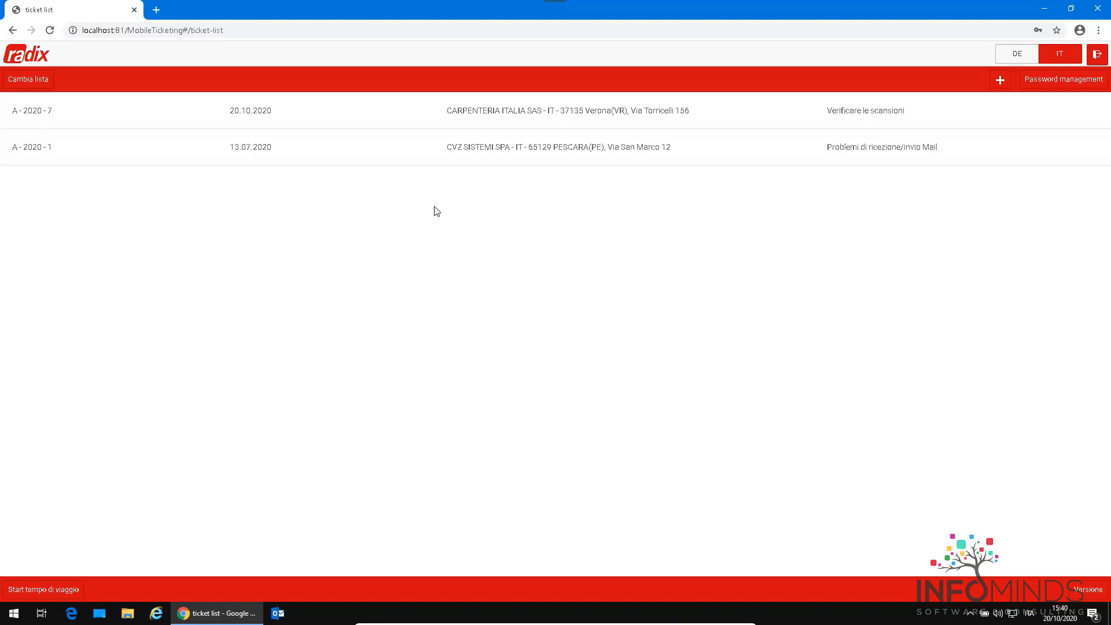
left_click(466, 149)
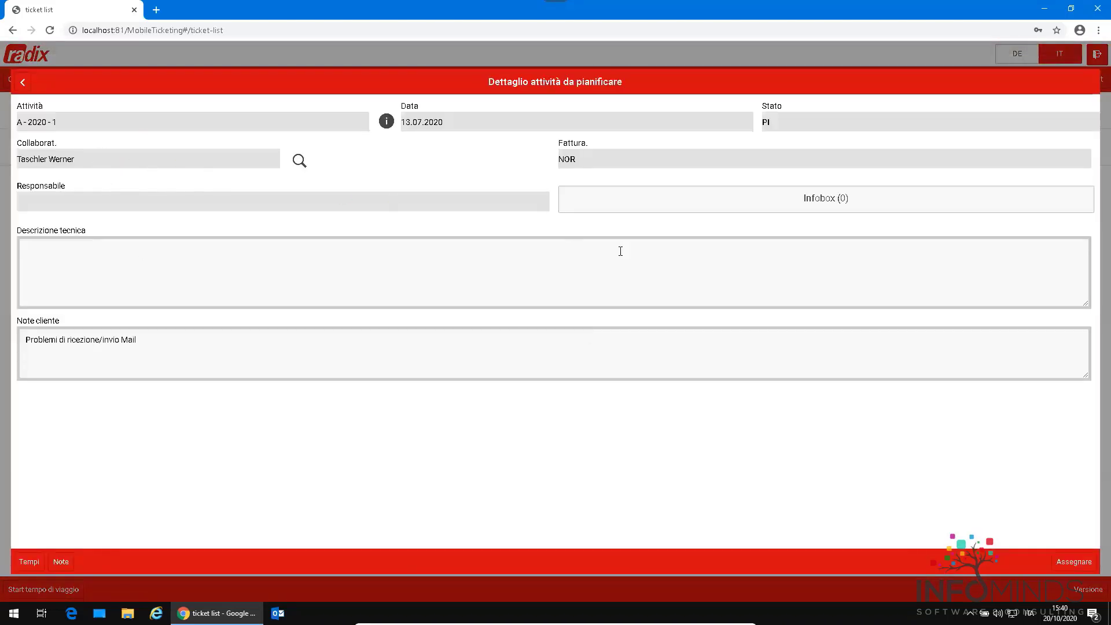
left_click(1068, 564)
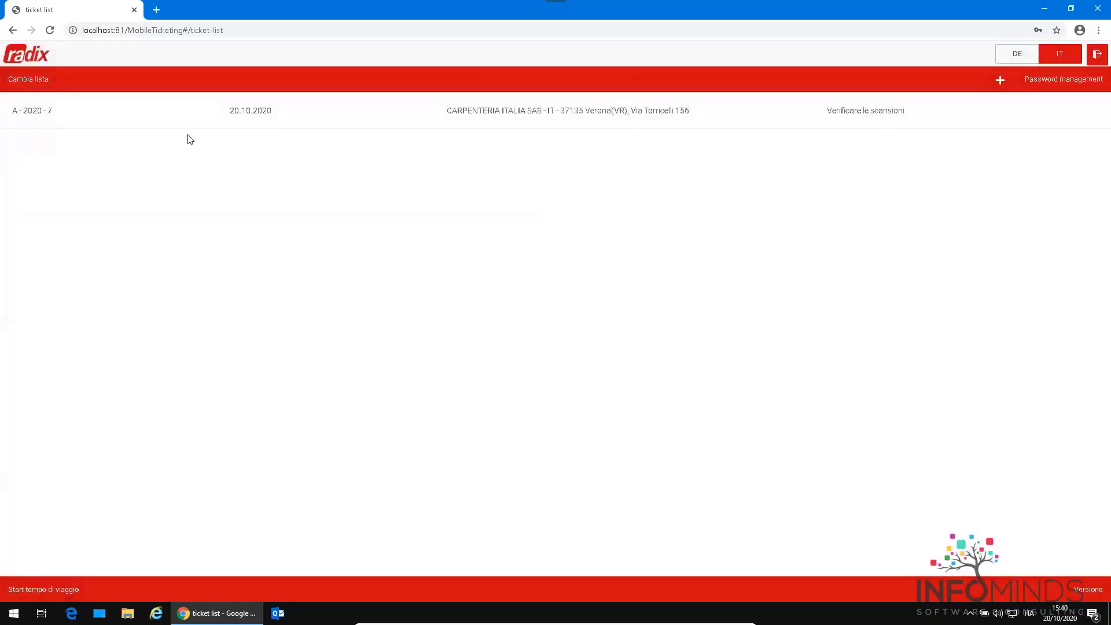
left_click(29, 86)
left_click(32, 115)
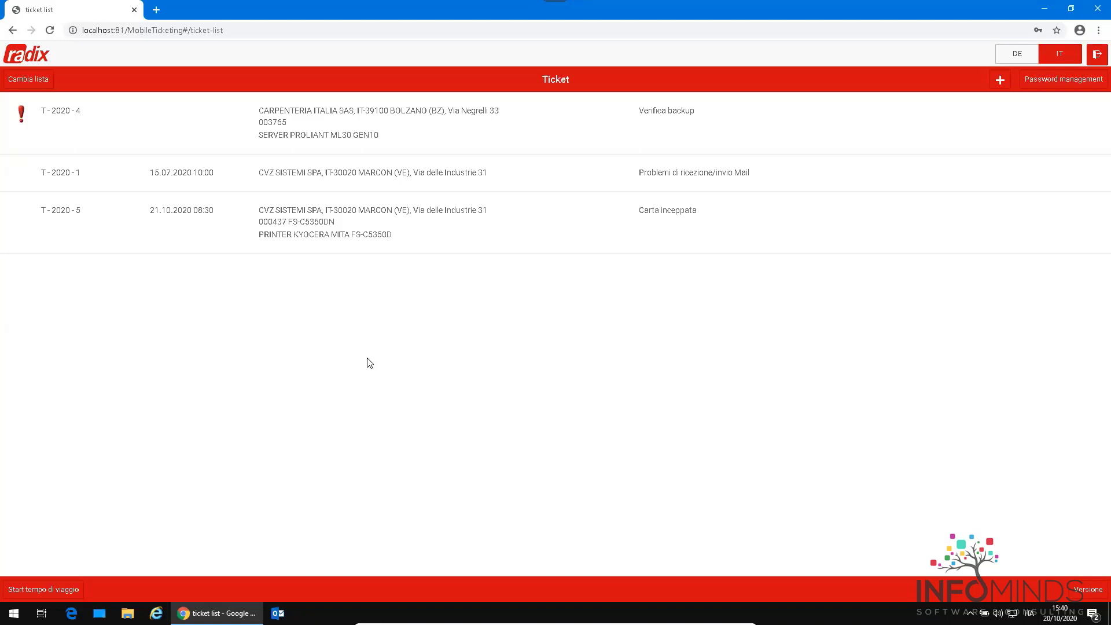
Step: Start recording the travel time, view the details of ticket T-2020-4, and return to the ticket list
left_click(57, 590)
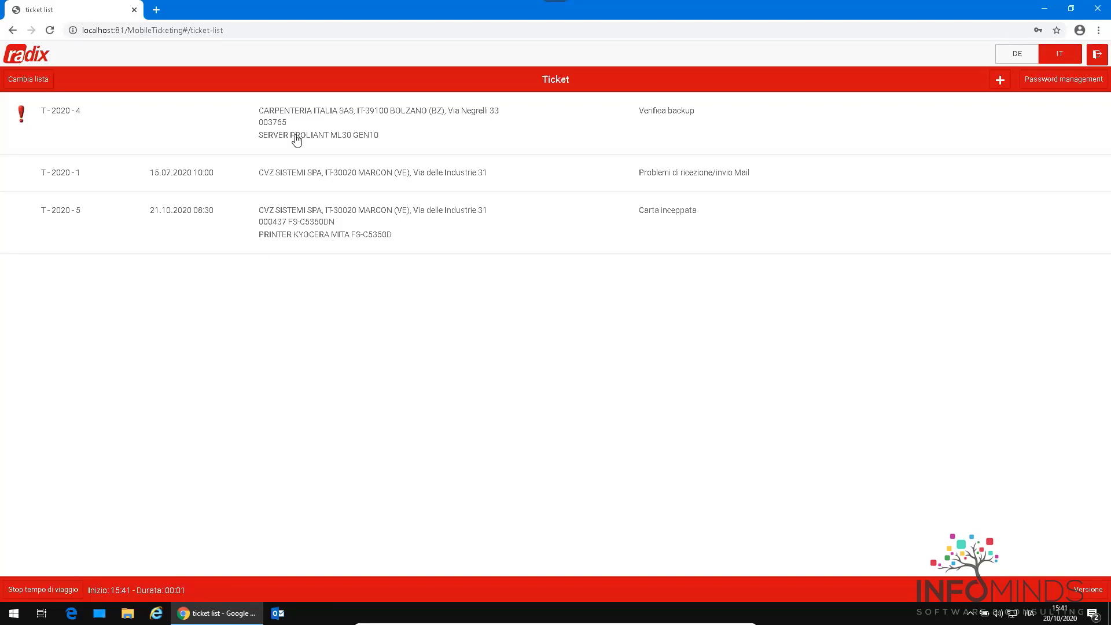
left_click(305, 152)
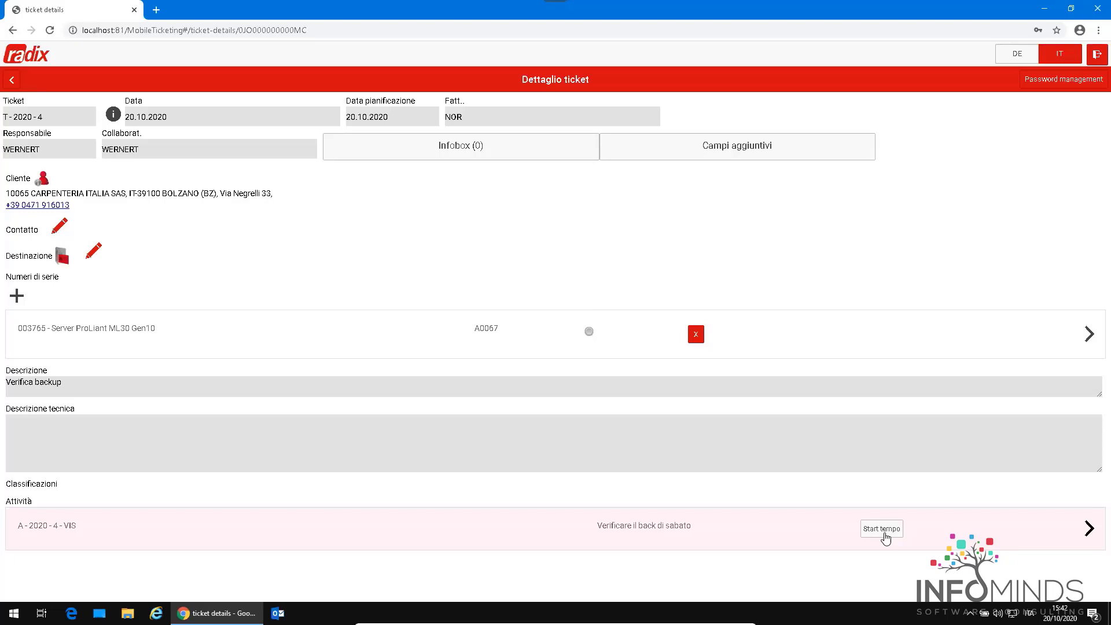
left_click(12, 81)
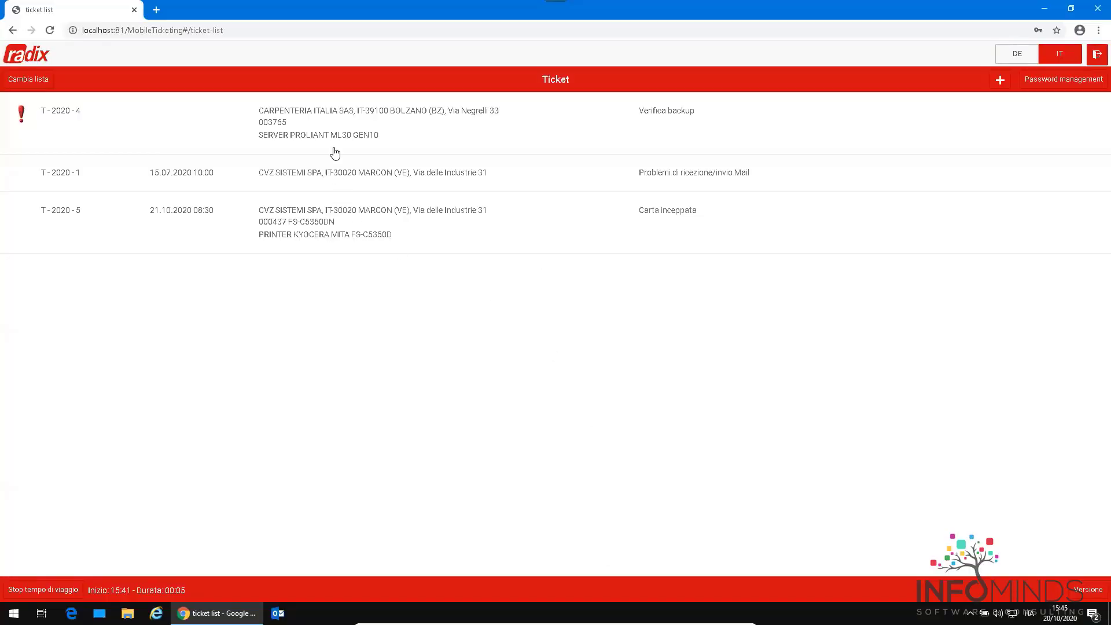
Step: Start a spare part registration for activity A-2020-4 of ticket T-2020-4 and list the parts in the total depot for searching
left_click(324, 134)
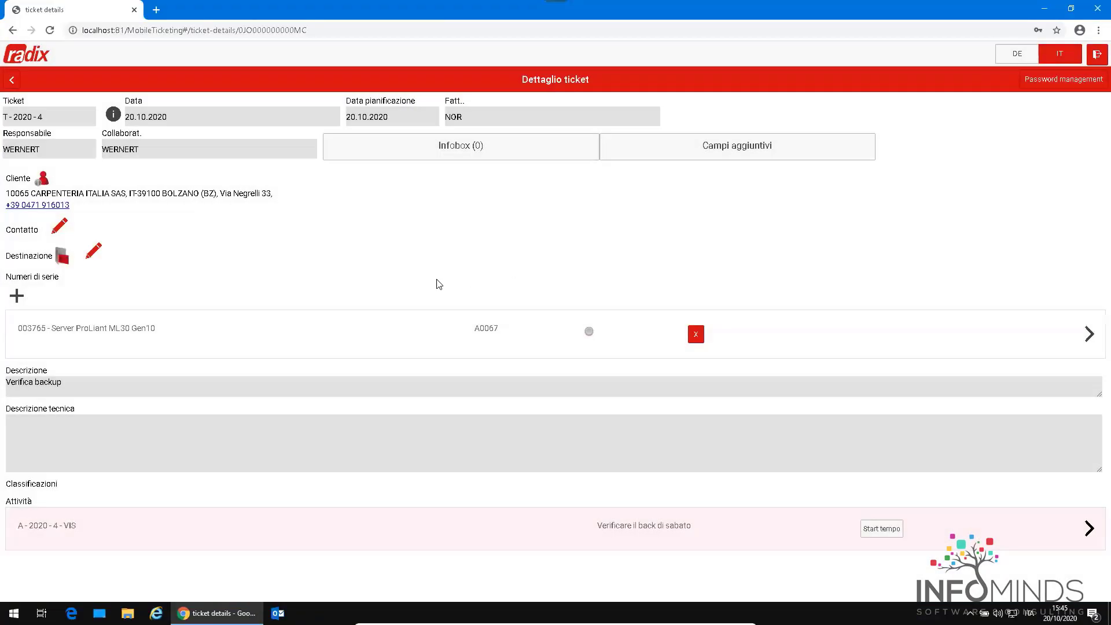
left_click(295, 525)
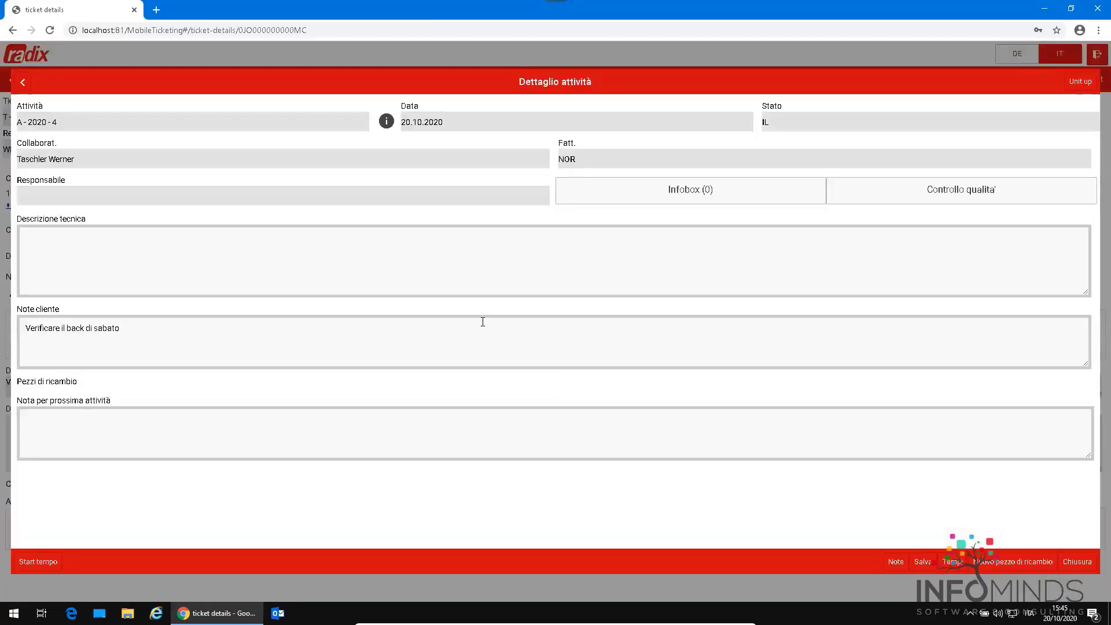
left_click(1013, 561)
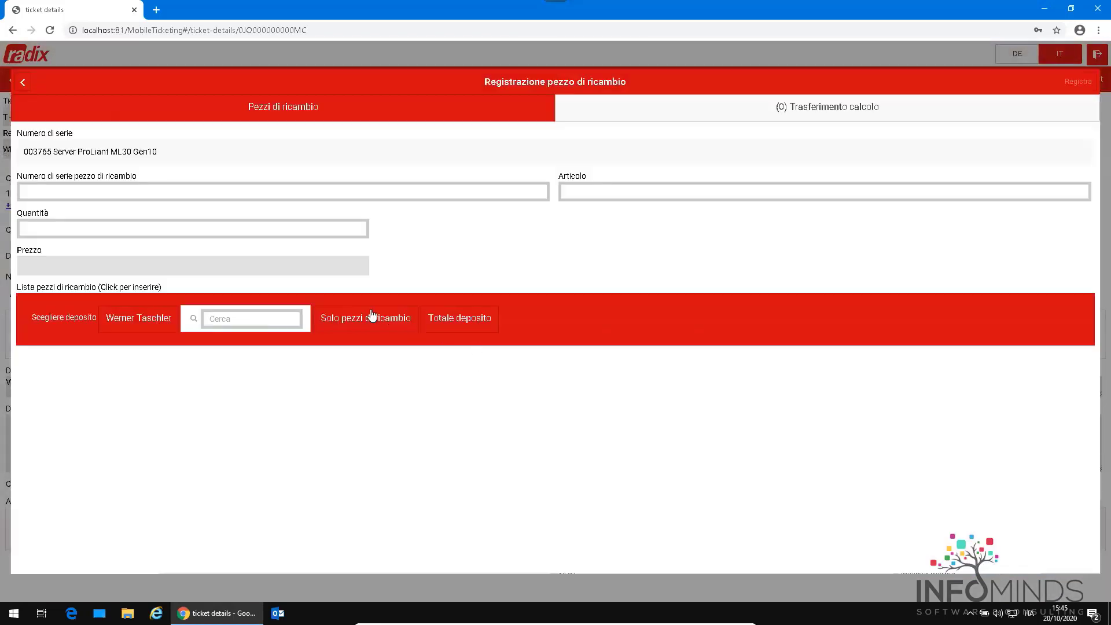
left_click(375, 325)
left_click(455, 330)
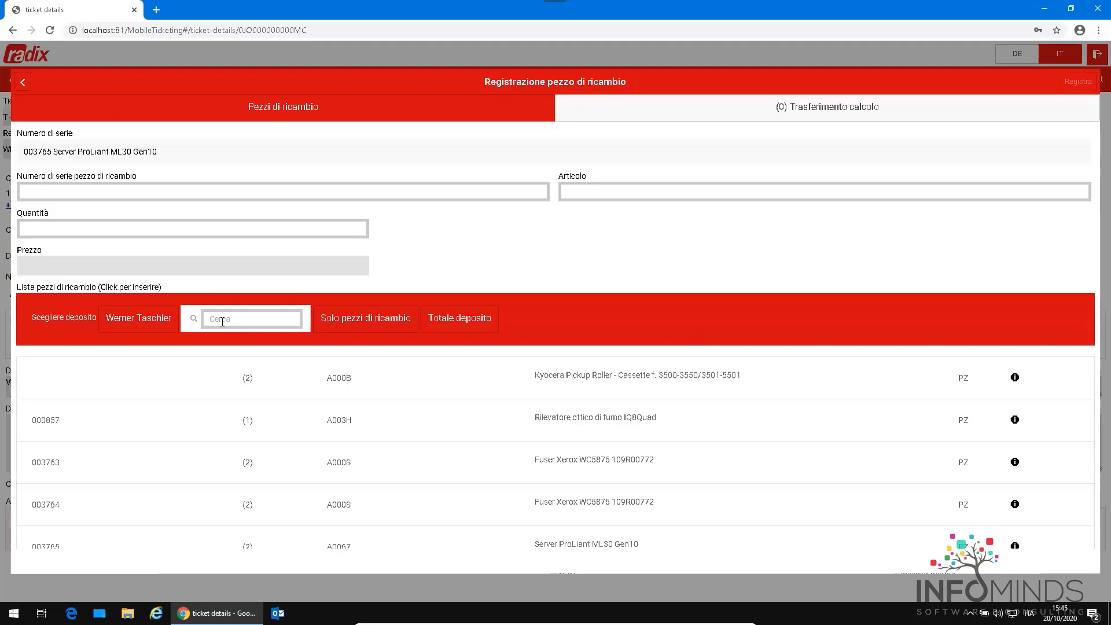
left_click(222, 321)
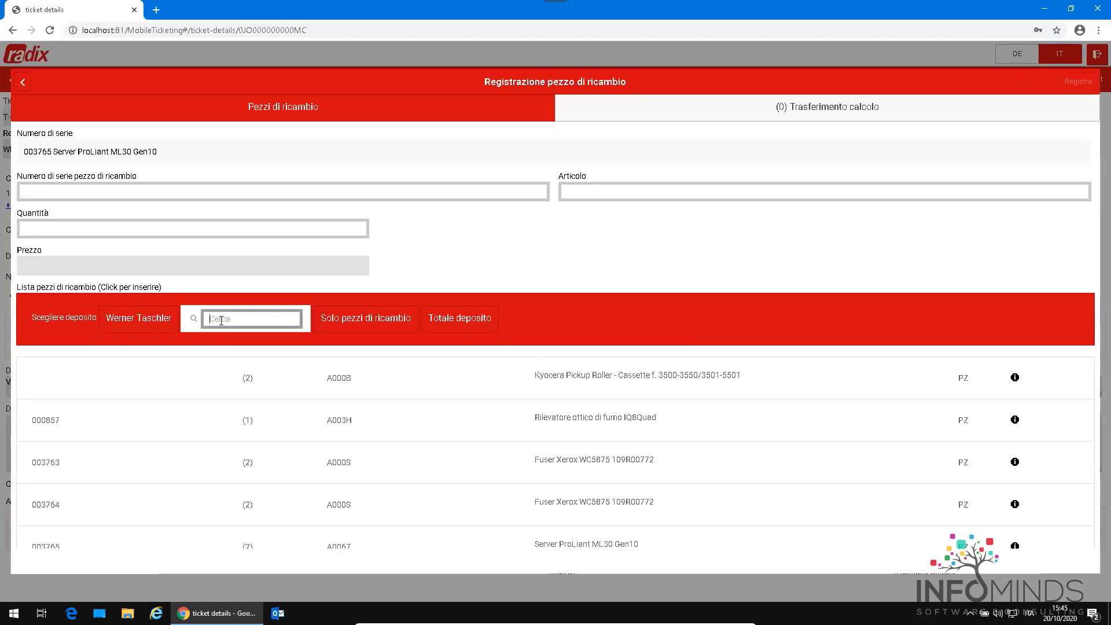